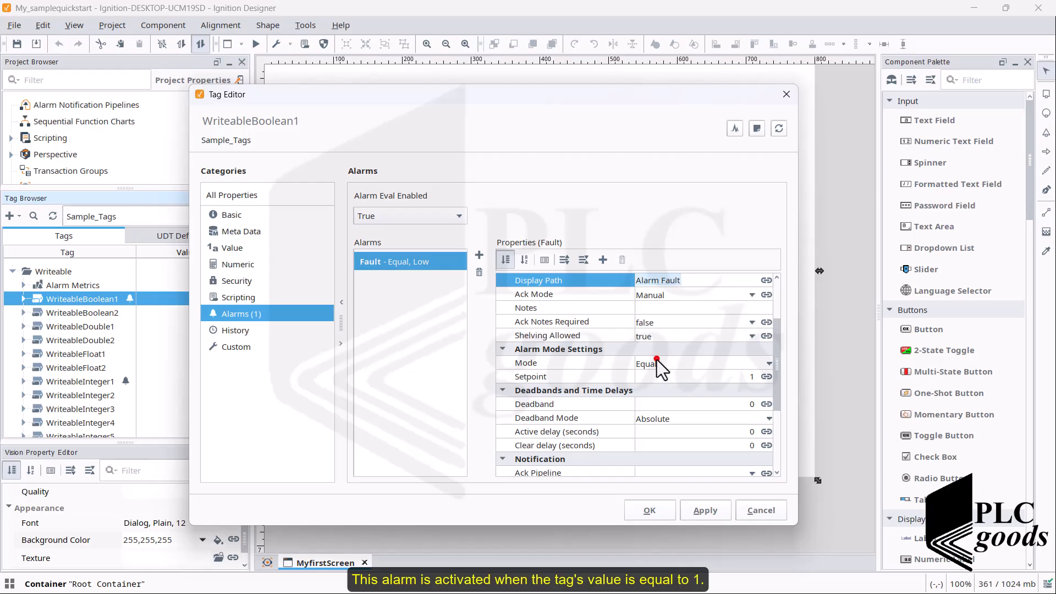
# Step: Confirm the Fault alarm's display path 'Alarm Fault' and keep its mode as Equal with setpoint 1
pyautogui.click(658, 363)
pyautogui.click(672, 374)
pyautogui.click(695, 378)
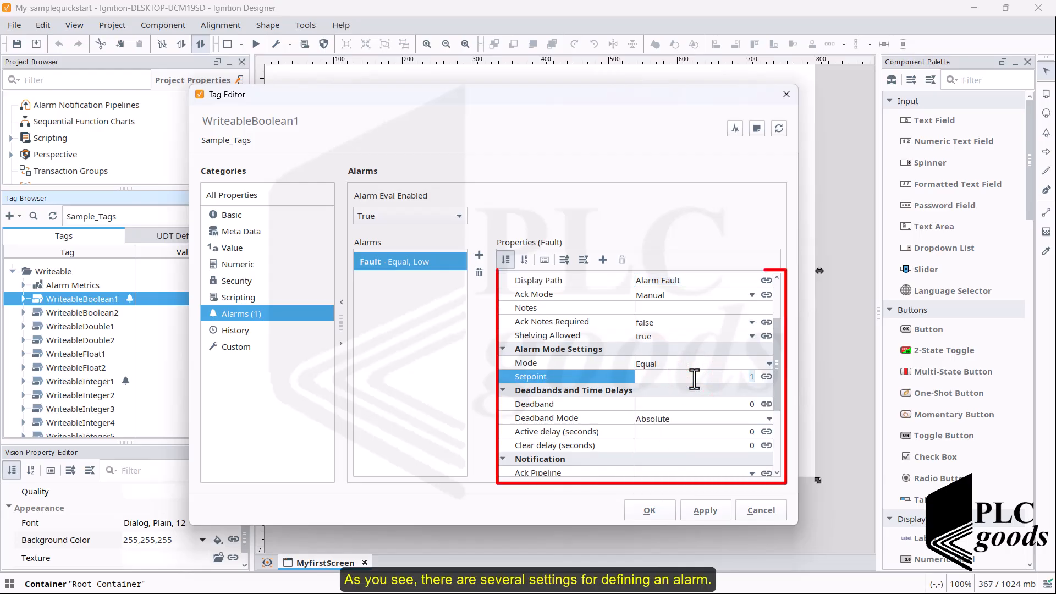
pyautogui.scroll(-1, 690, 378)
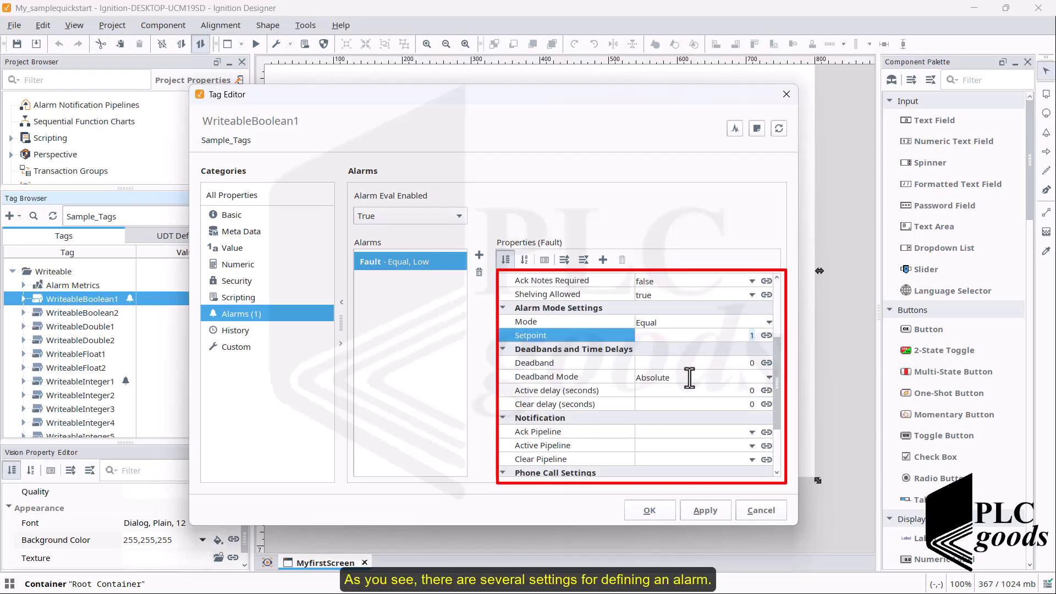
# Step: Set the Fault alarm's active delay to 5 seconds and save the tag settings with OK
pyautogui.click(695, 395)
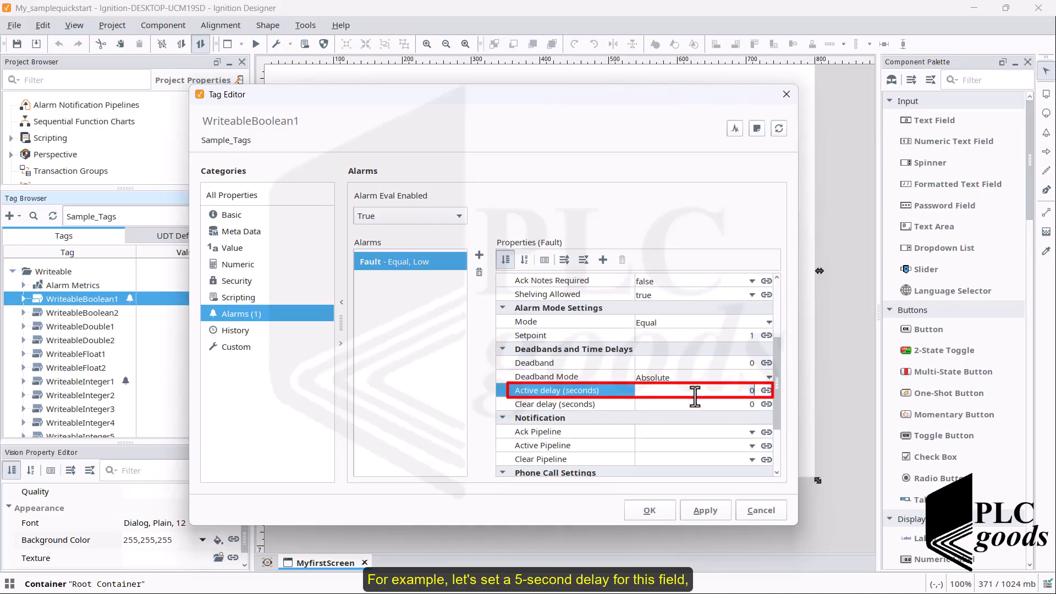
pyautogui.write('5')
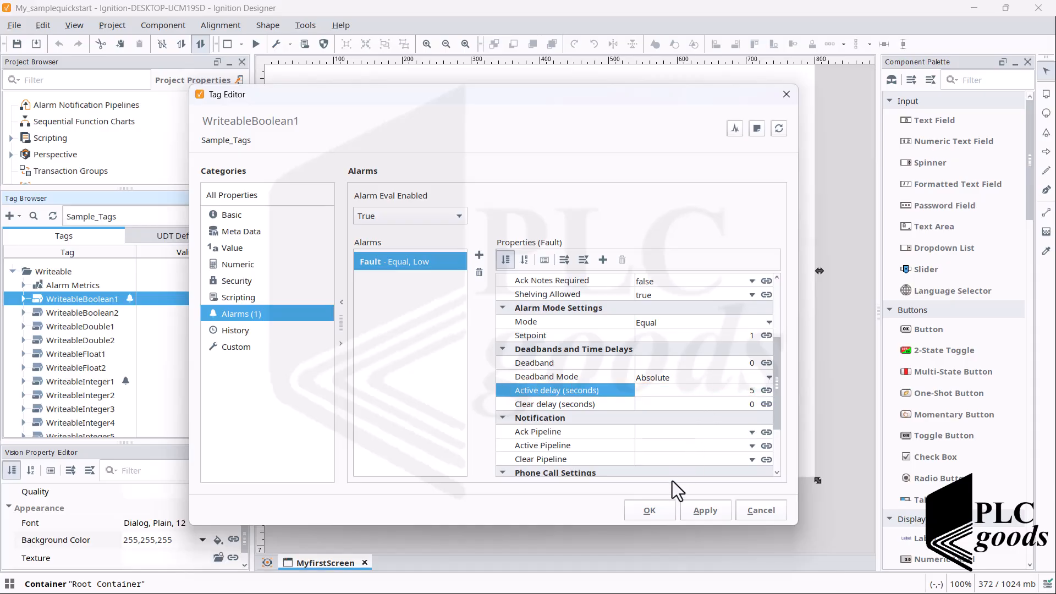
pyautogui.click(652, 509)
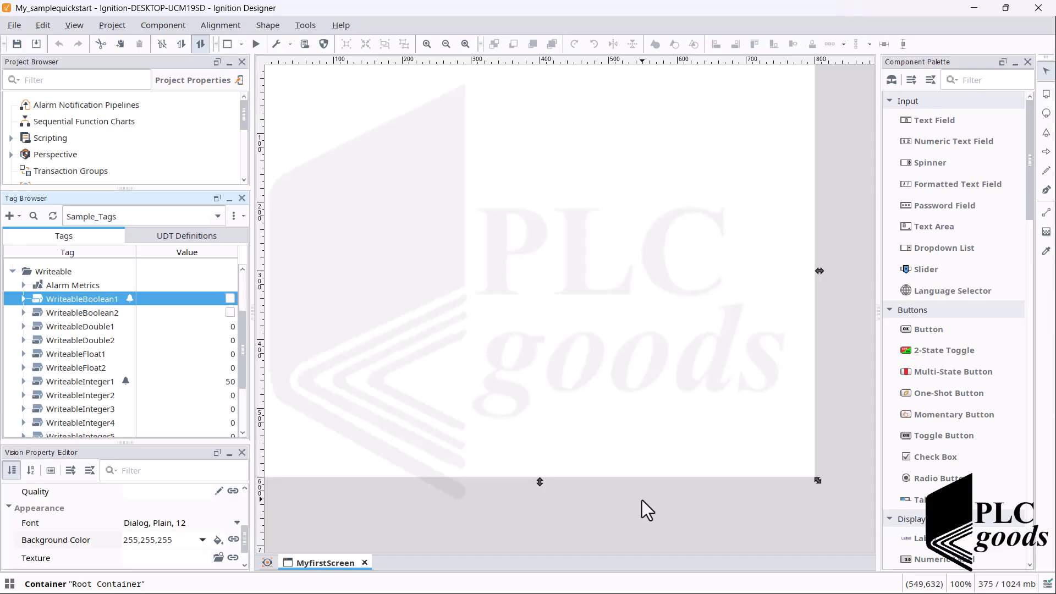
# Step: Drop WriteableBoolean1 onto MyfirstScreen as a 2-State Toggle Button
pyautogui.moveTo(69, 302); pyautogui.dragTo(504, 338)
pyautogui.moveTo(541, 375)
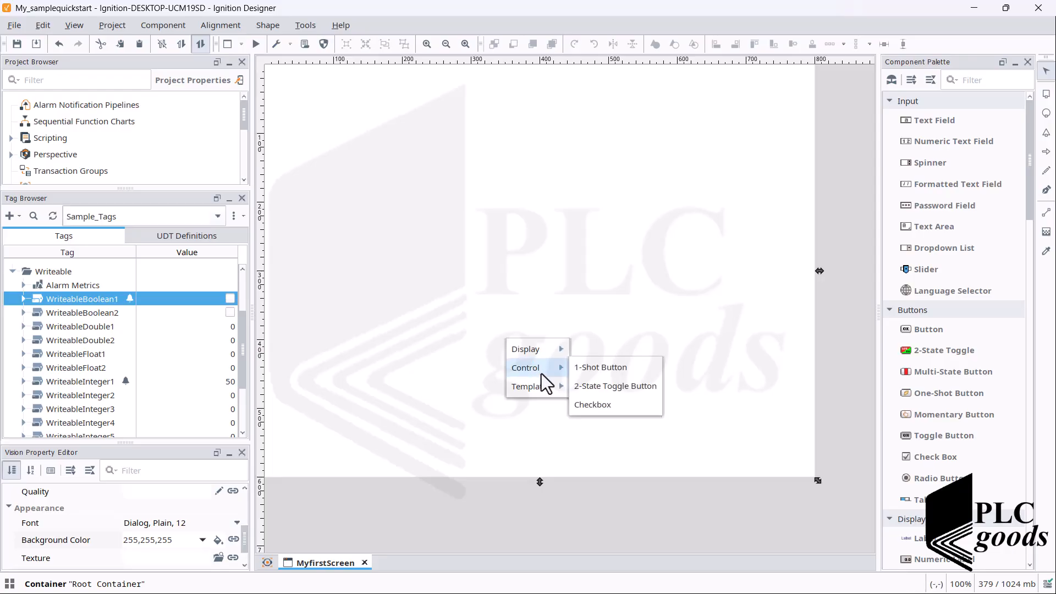
pyautogui.click(602, 384)
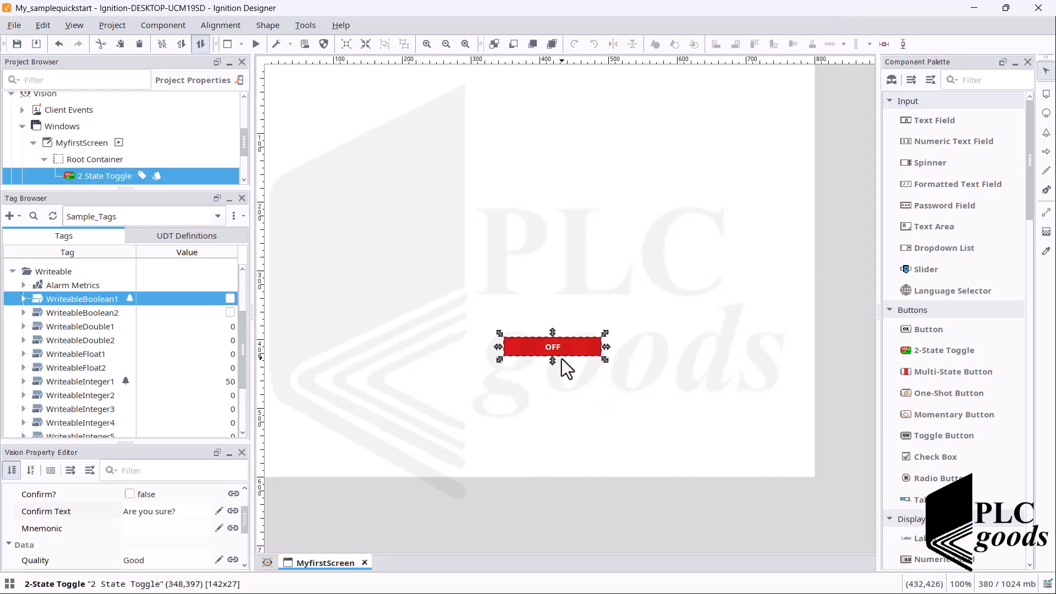
pyautogui.scroll(-5, 959, 344)
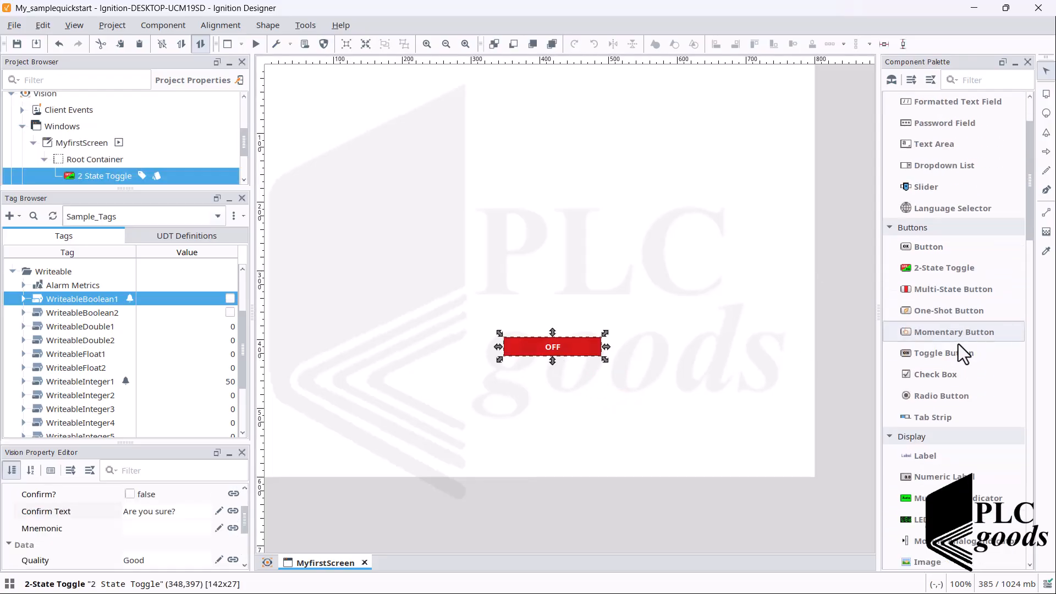
pyautogui.scroll(-5, 959, 345)
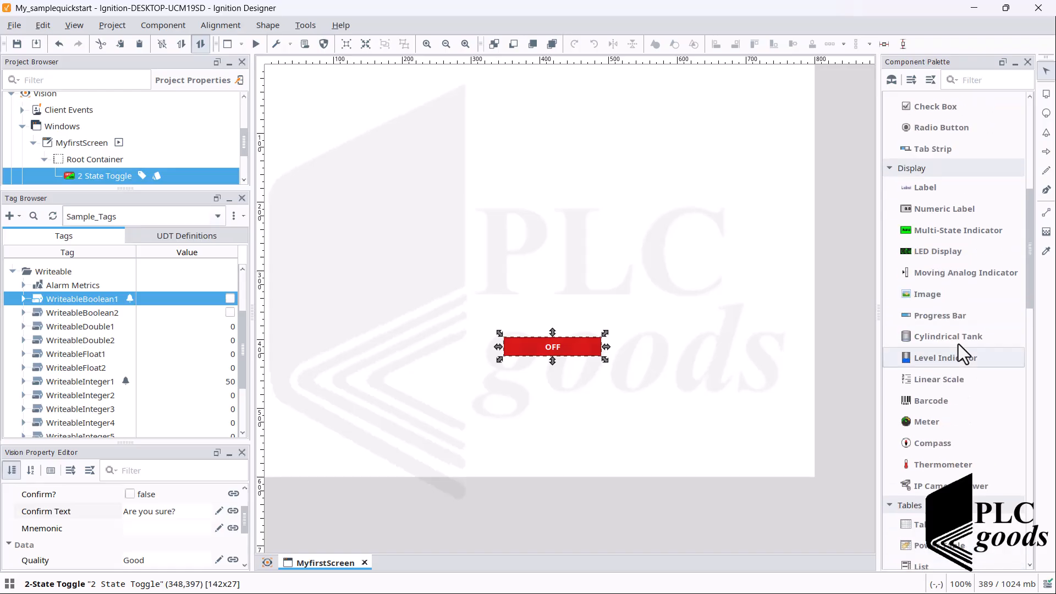
pyautogui.scroll(-6, 958, 345)
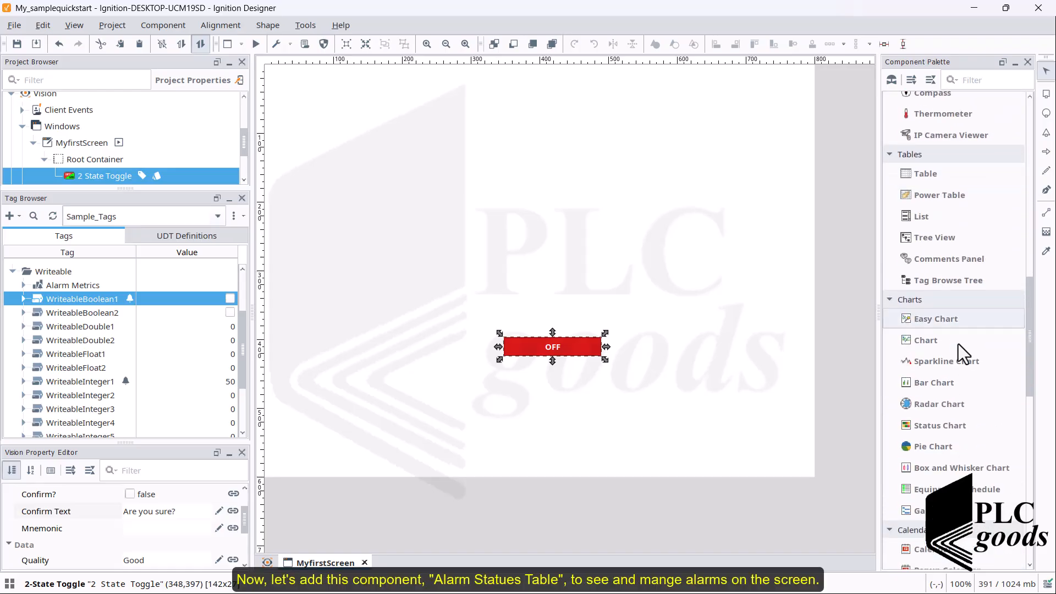
pyautogui.scroll(-6, 958, 344)
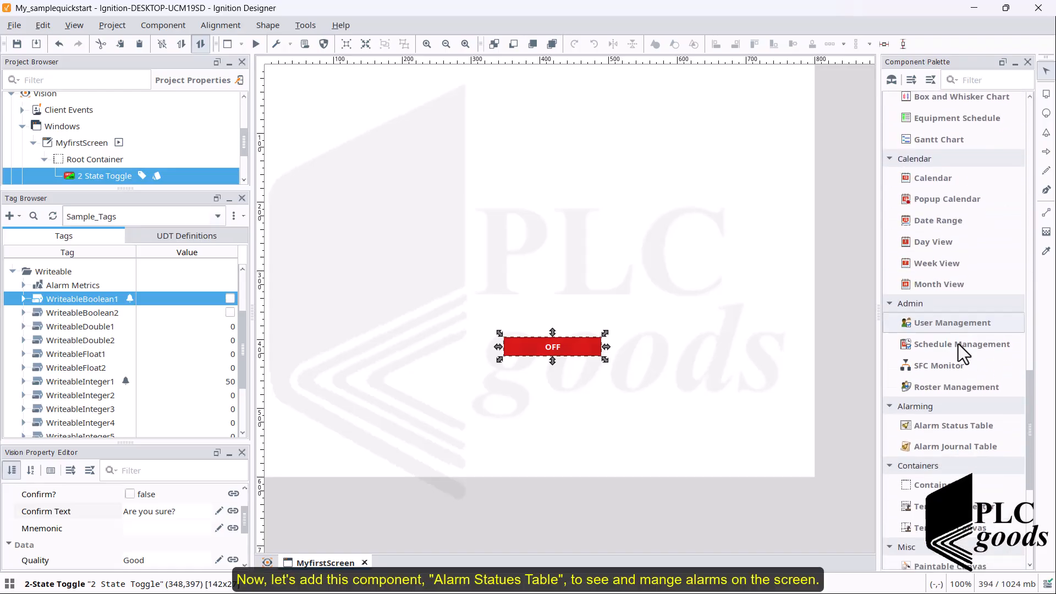
# Step: Add an Alarm Status Table across the top of the window, resized to 792x212
pyautogui.moveTo(956, 427); pyautogui.dragTo(305, 84)
pyautogui.moveTo(615, 347); pyautogui.dragTo(811, 219)
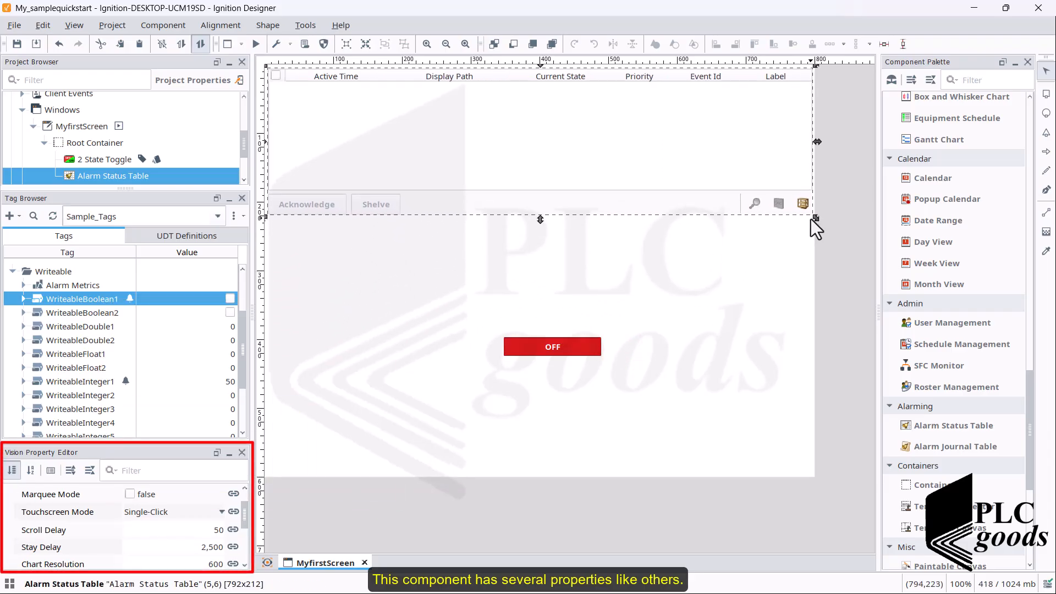
pyautogui.click(245, 512)
pyautogui.moveTo(245, 511); pyautogui.dragTo(239, 544)
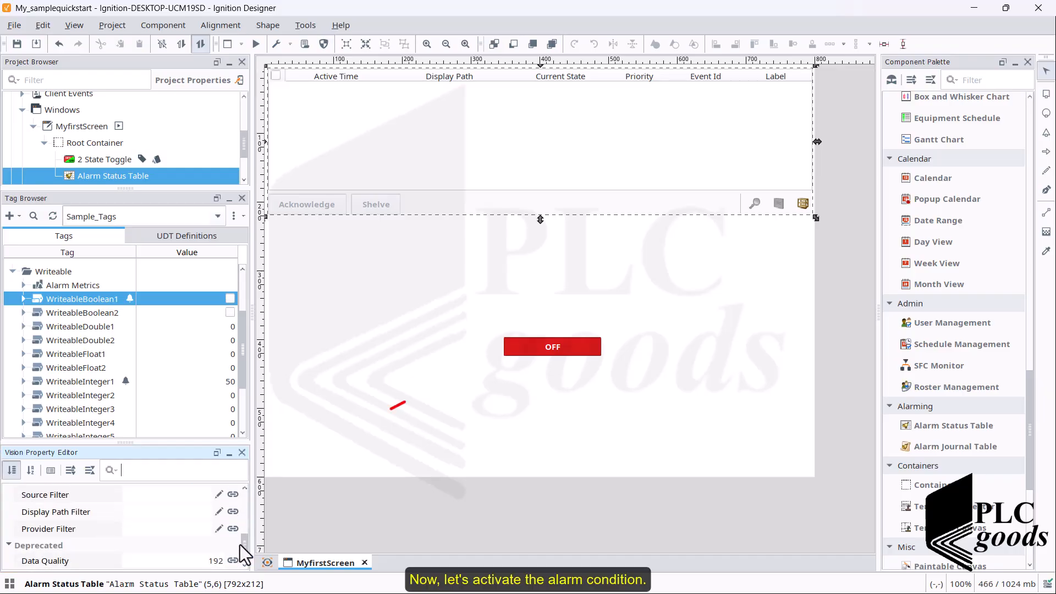
# Step: In preview, switch the toggle ON then OFF to raise and clear the Fault alarm
pyautogui.click(384, 318)
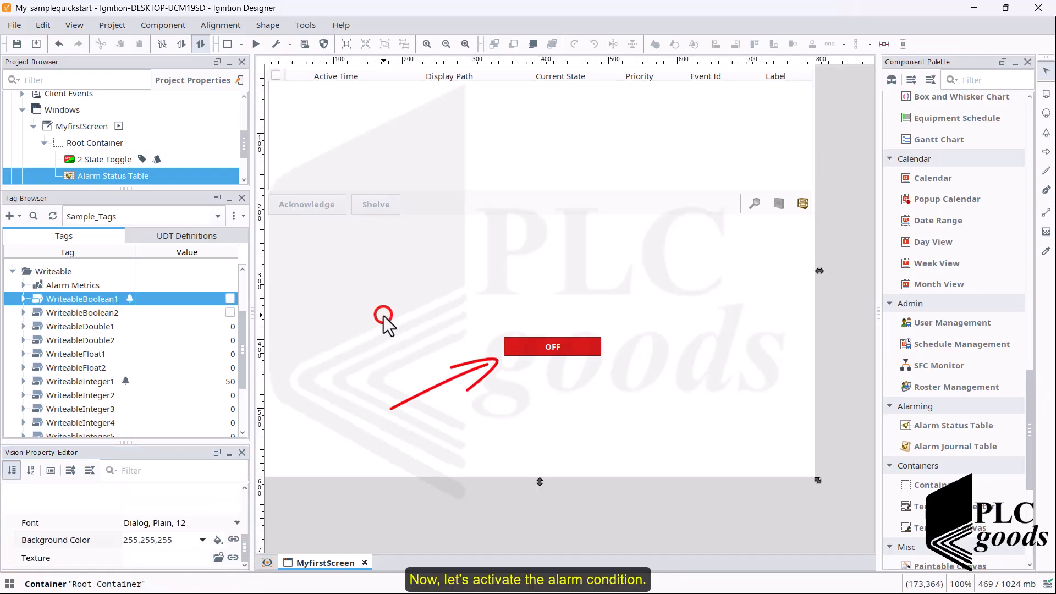
pyautogui.click(256, 44)
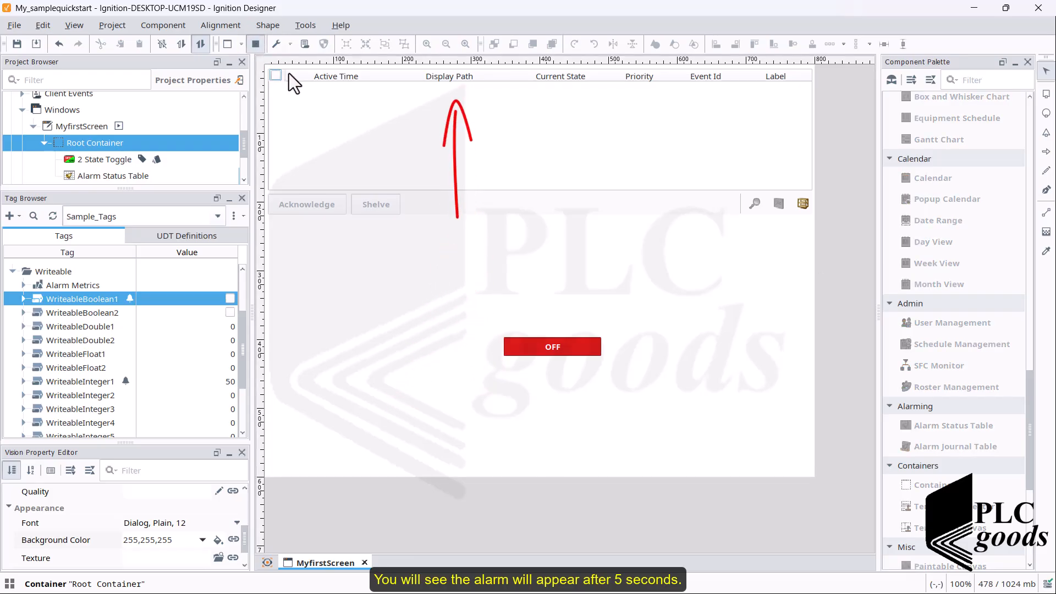
pyautogui.click(559, 346)
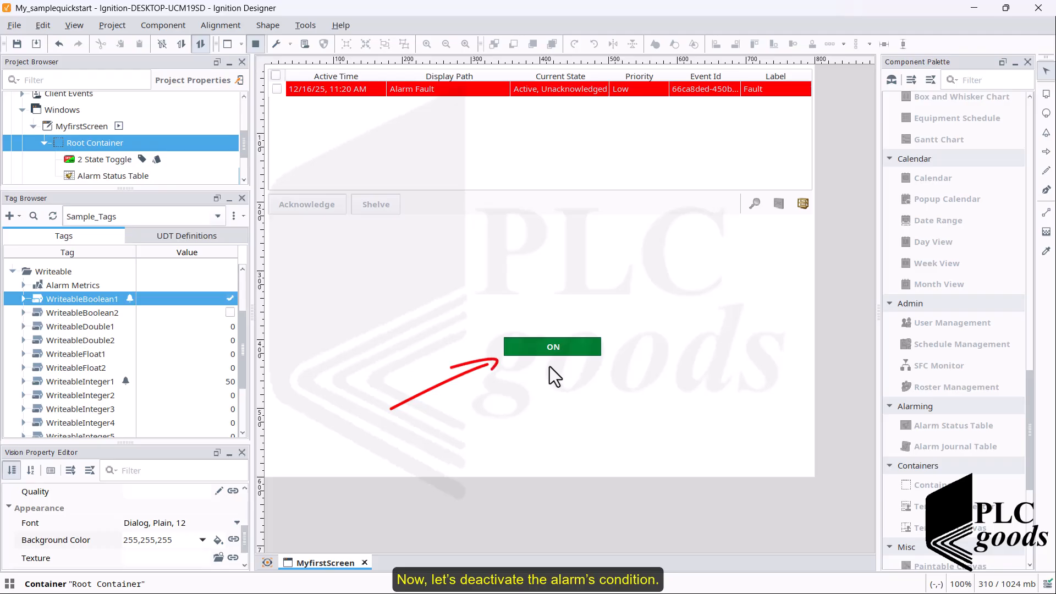
pyautogui.click(546, 348)
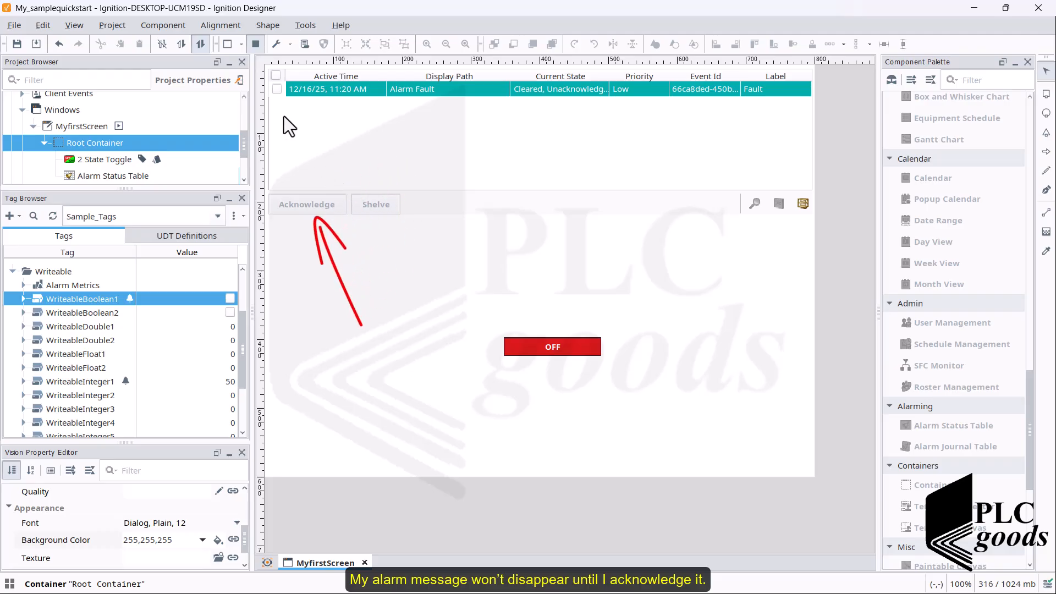
# Step: Select the cleared Fault alarm row and acknowledge it so the table empties
pyautogui.click(276, 90)
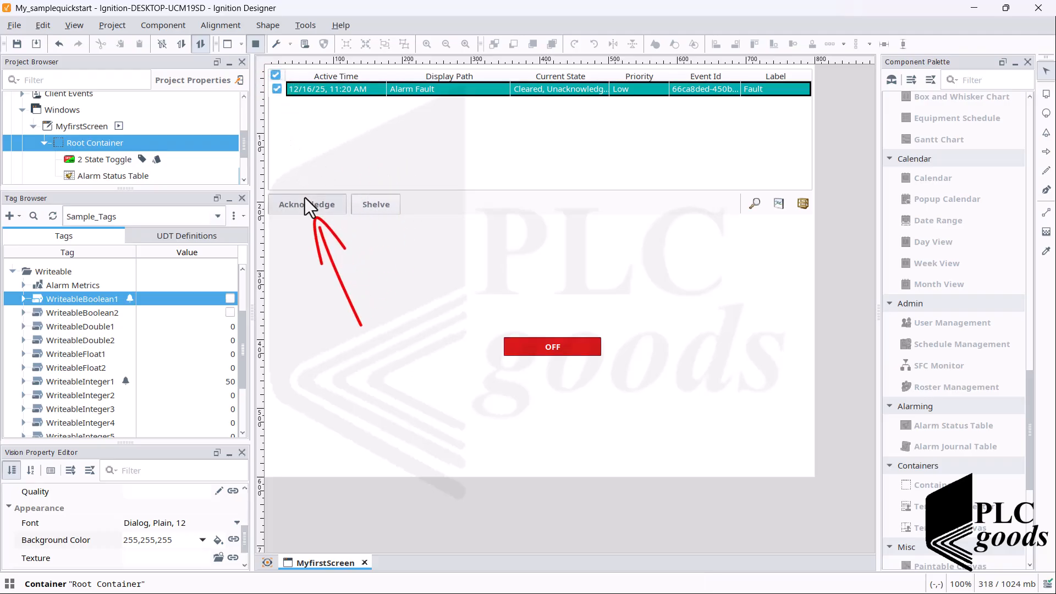
pyautogui.click(307, 208)
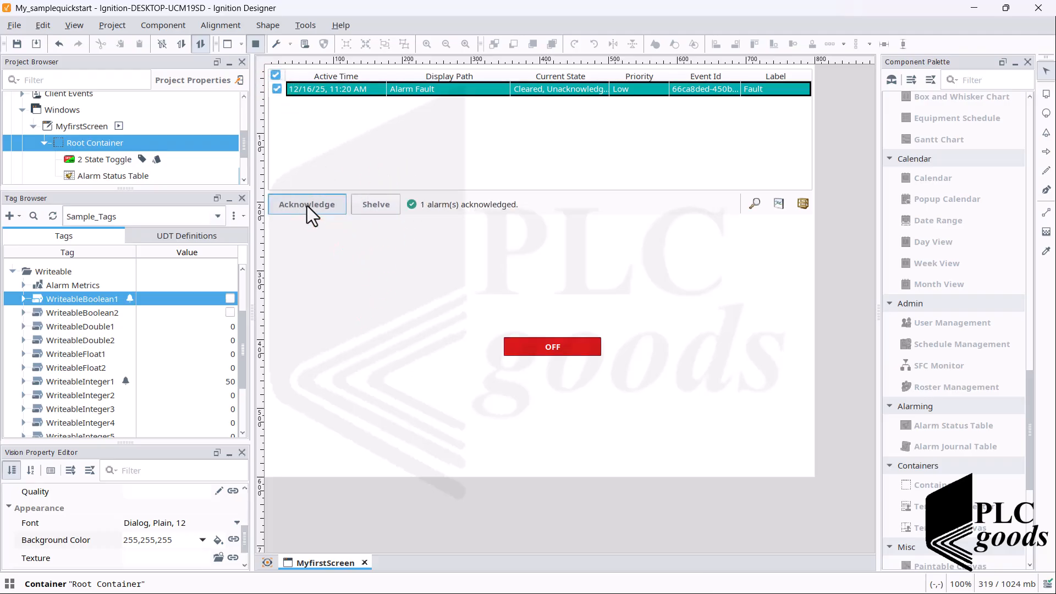
pyautogui.click(330, 254)
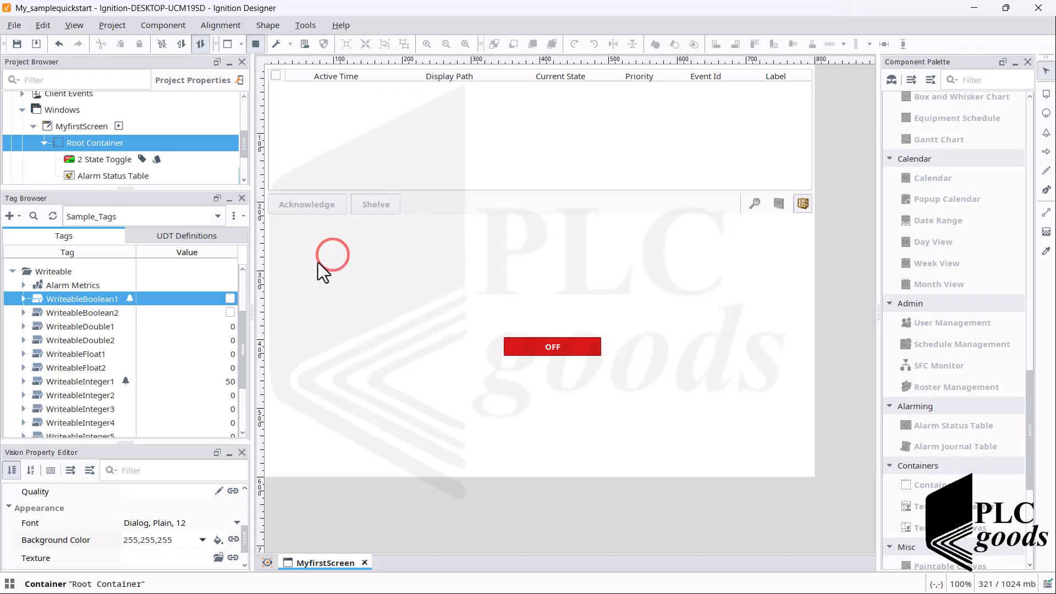
# Step: Bring up WriteableBoolean1's Fault alarm properties in the Tag Editor
pyautogui.doubleClick(113, 301)
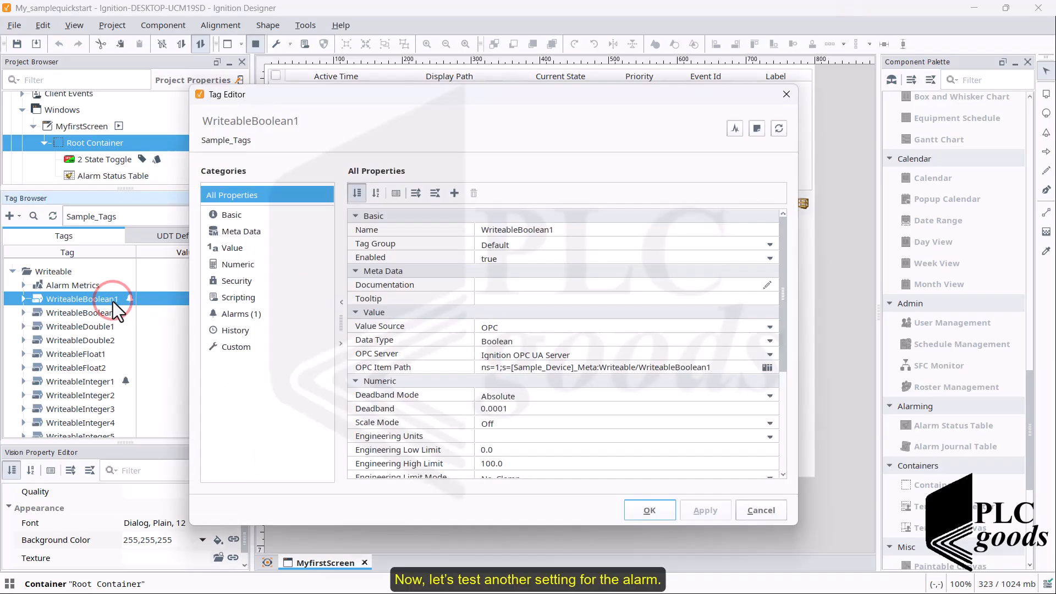
pyautogui.scroll(-4, 505, 390)
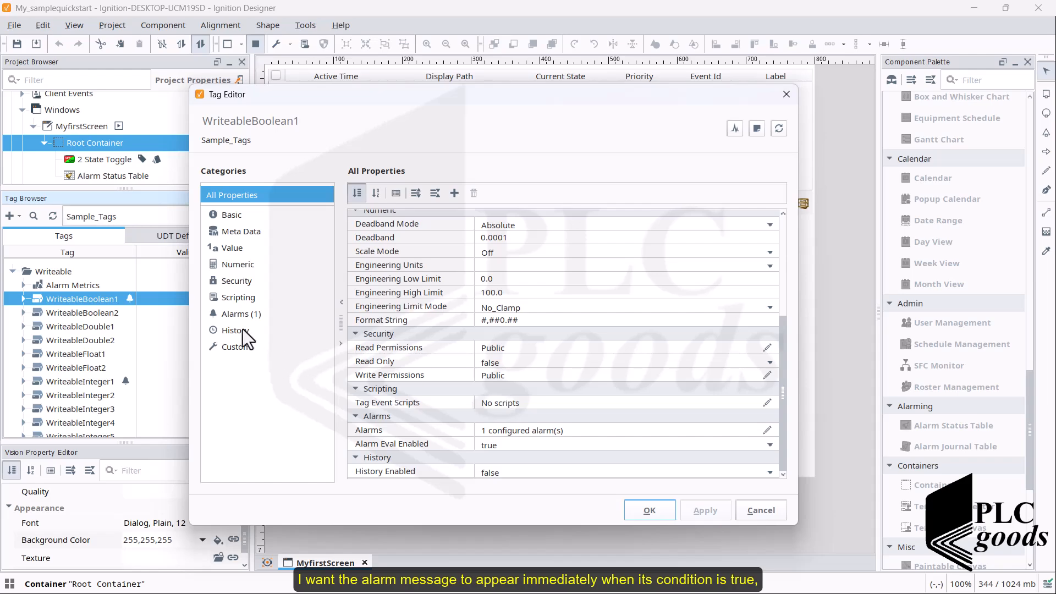
pyautogui.click(236, 315)
pyautogui.click(401, 262)
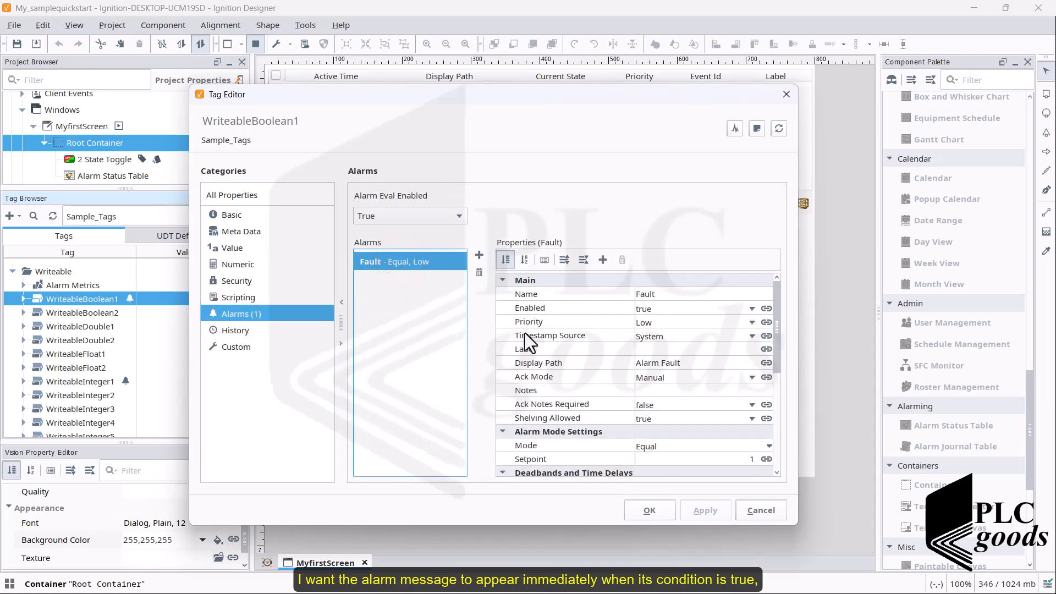
pyautogui.scroll(-3, 629, 394)
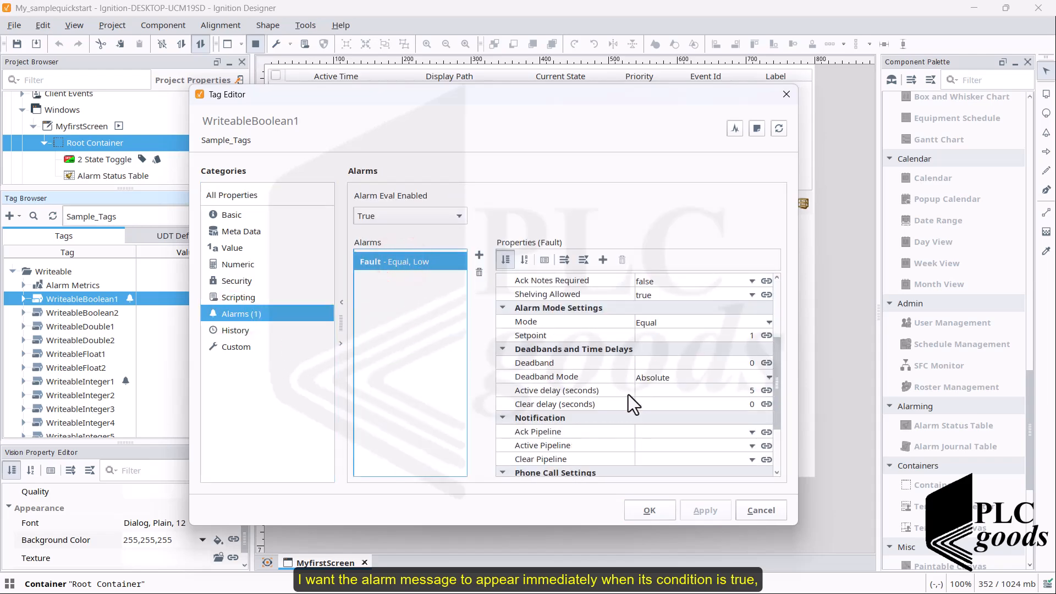
# Step: Set the Fault alarm's active delay to 0 and clear delay to 10, then save
pyautogui.click(748, 391)
pyautogui.press('BackSpace')
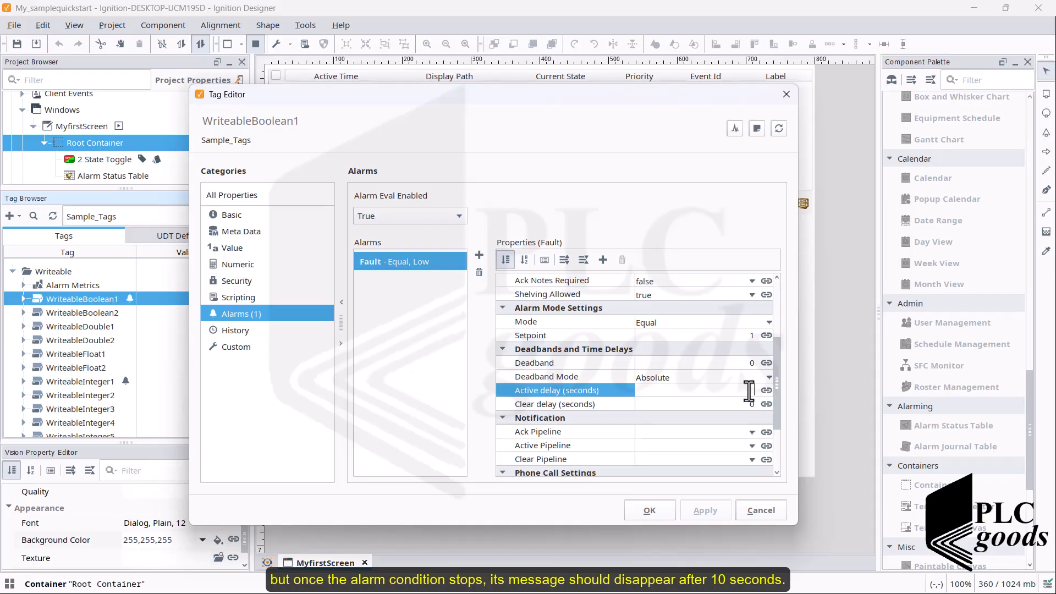
pyautogui.click(747, 404)
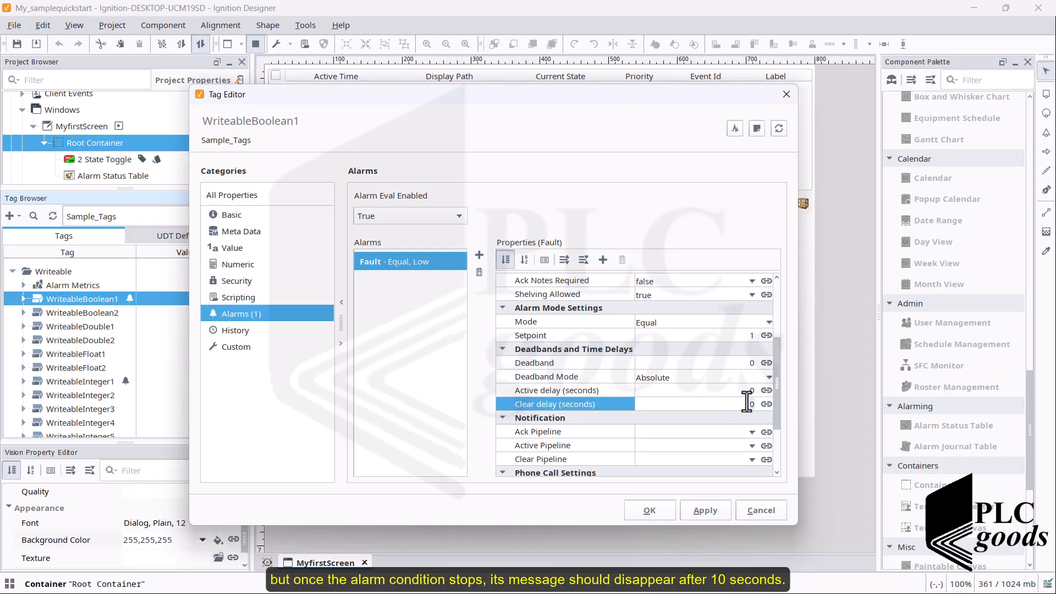
pyautogui.write('1')
pyautogui.click(650, 511)
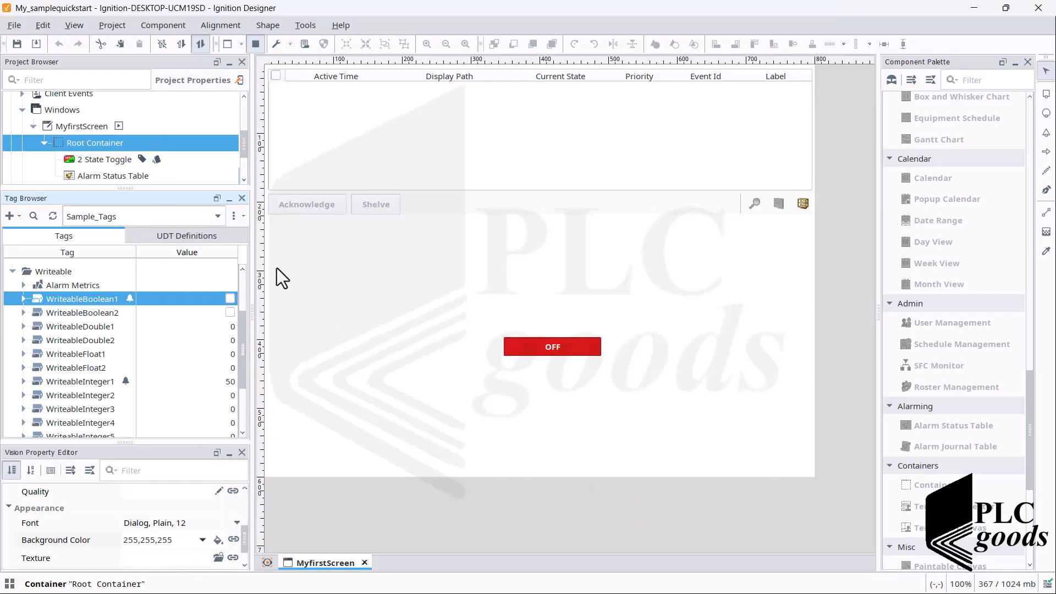
# Step: Save the project and, in preview, switch the toggle ON to trigger the Fault alarm
pyautogui.click(17, 43)
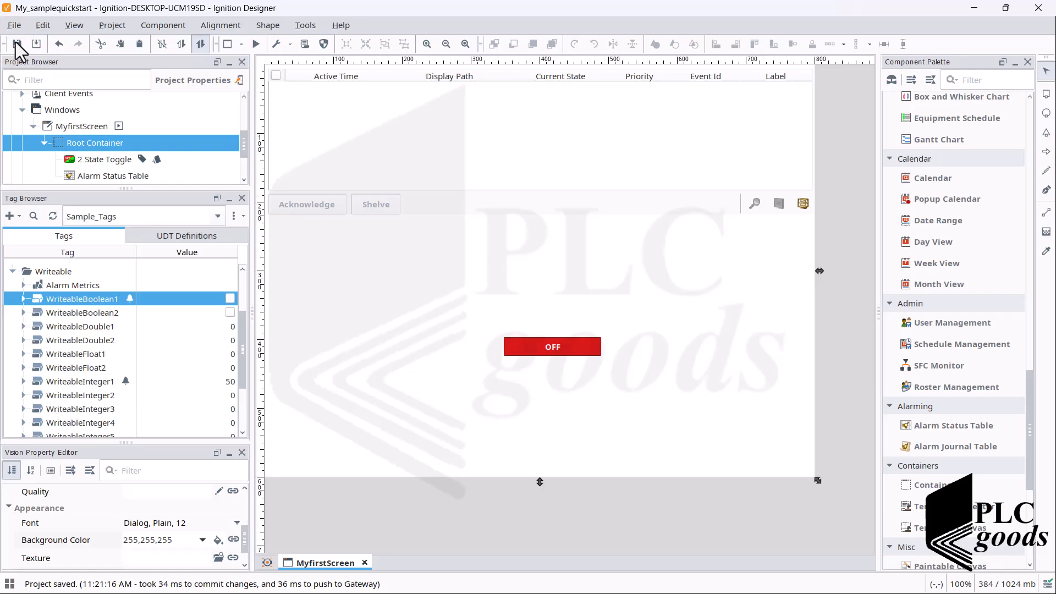
pyautogui.click(255, 43)
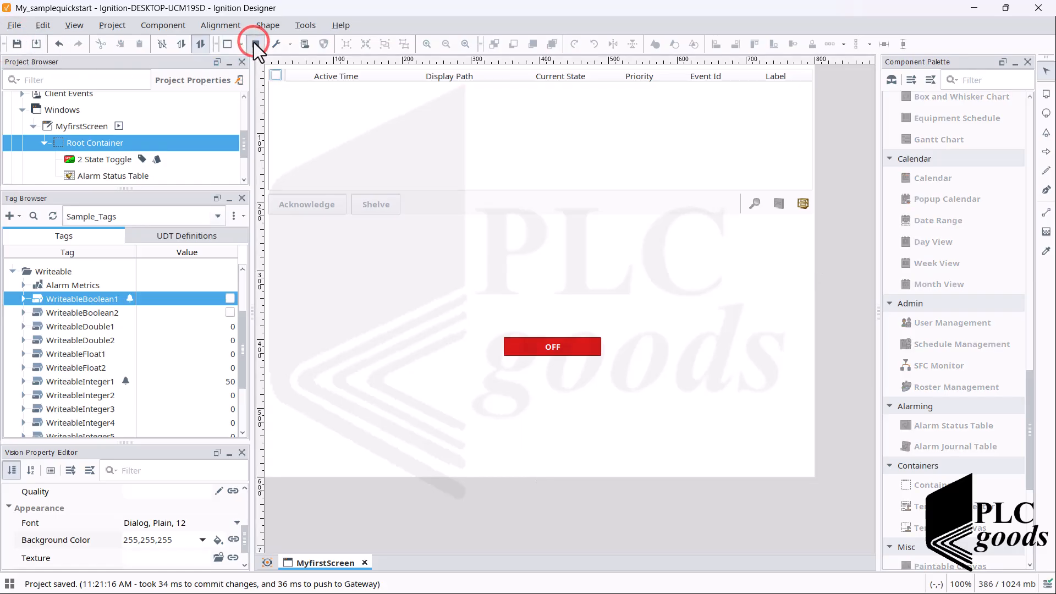
pyautogui.click(535, 346)
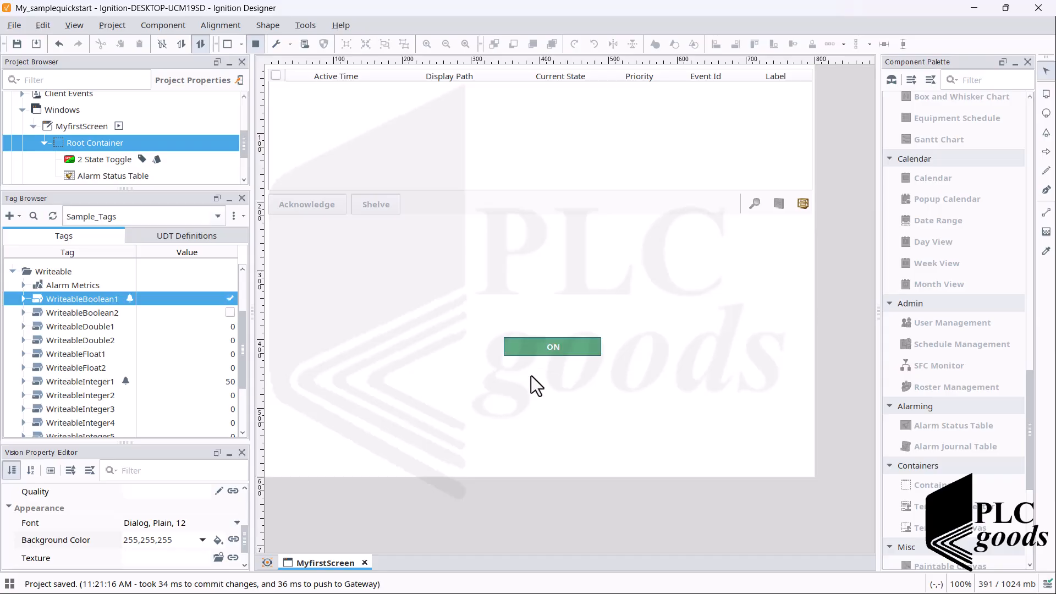
pyautogui.click(491, 352)
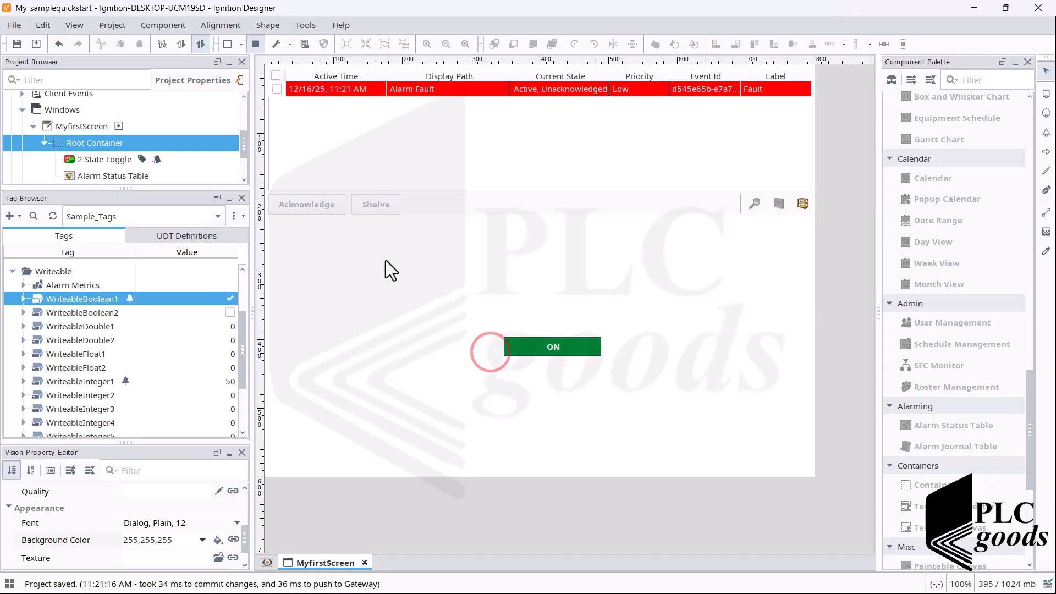
# Step: Acknowledge the active Fault alarm, then switch the toggle OFF so it clears after 10 seconds
pyautogui.click(276, 90)
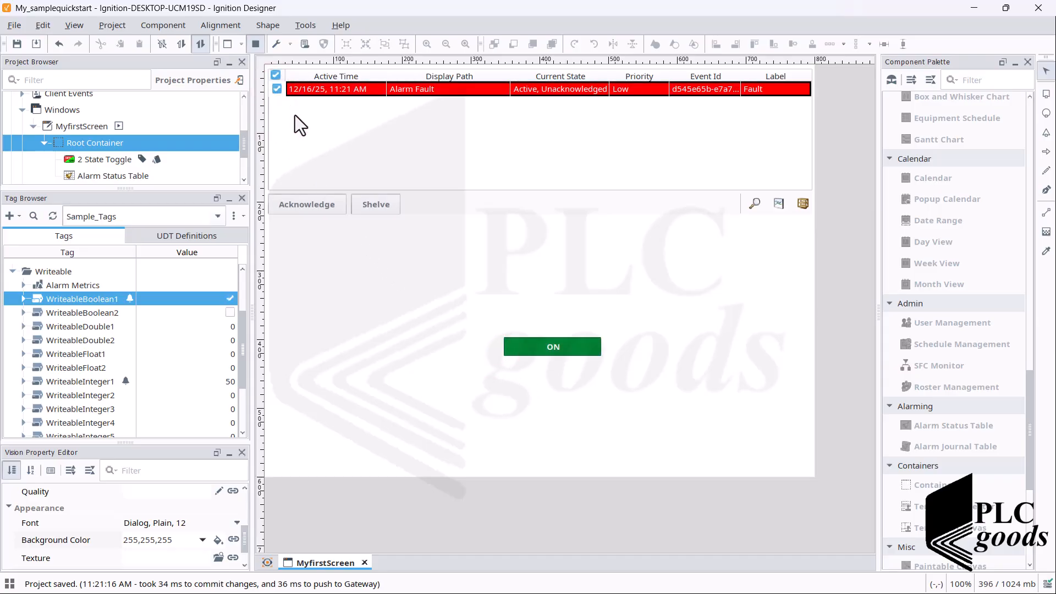
pyautogui.click(323, 205)
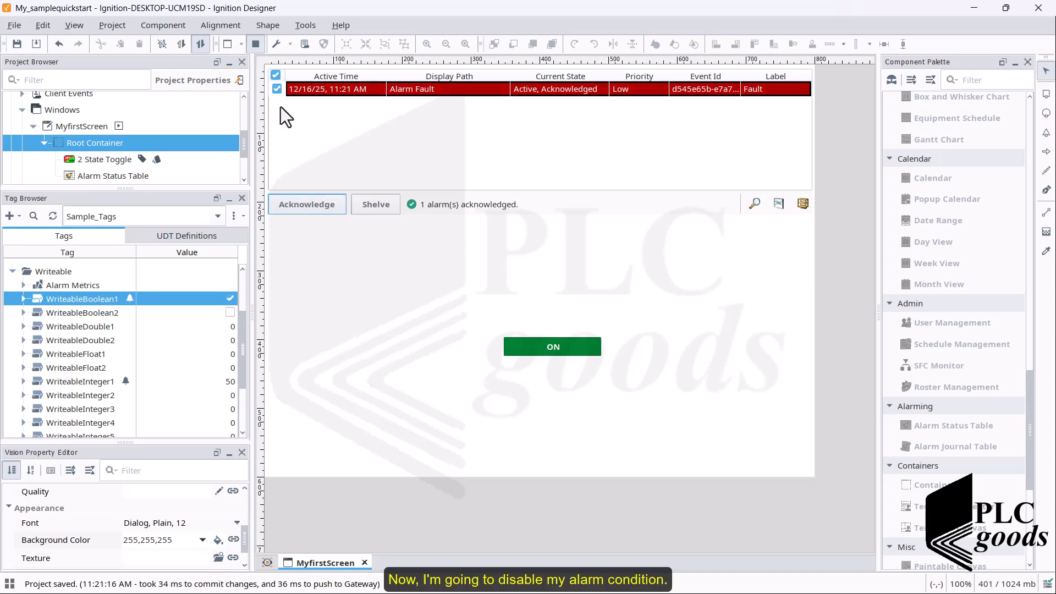
pyautogui.click(275, 75)
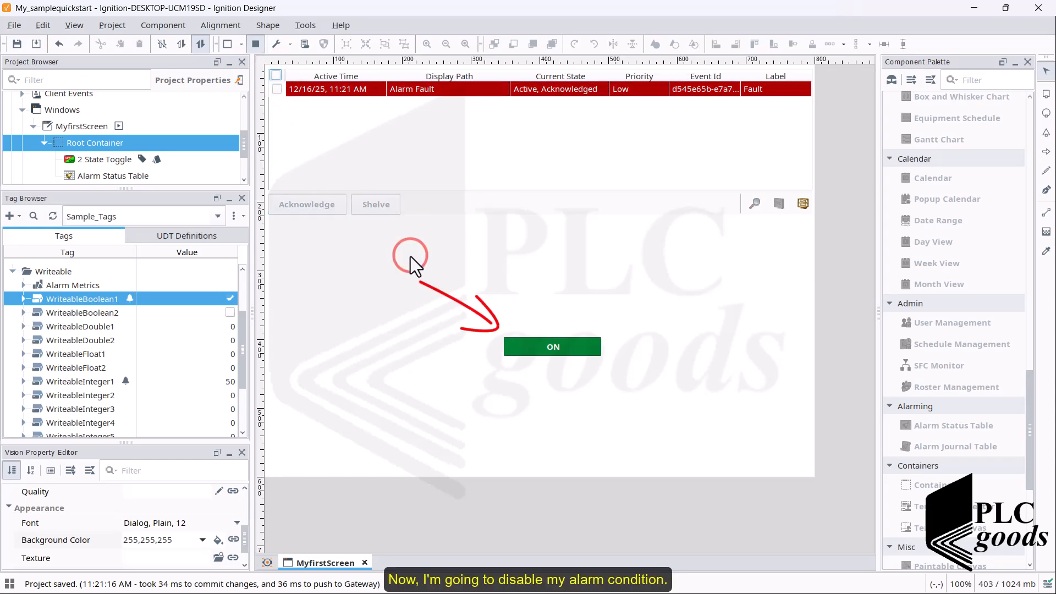
pyautogui.click(532, 349)
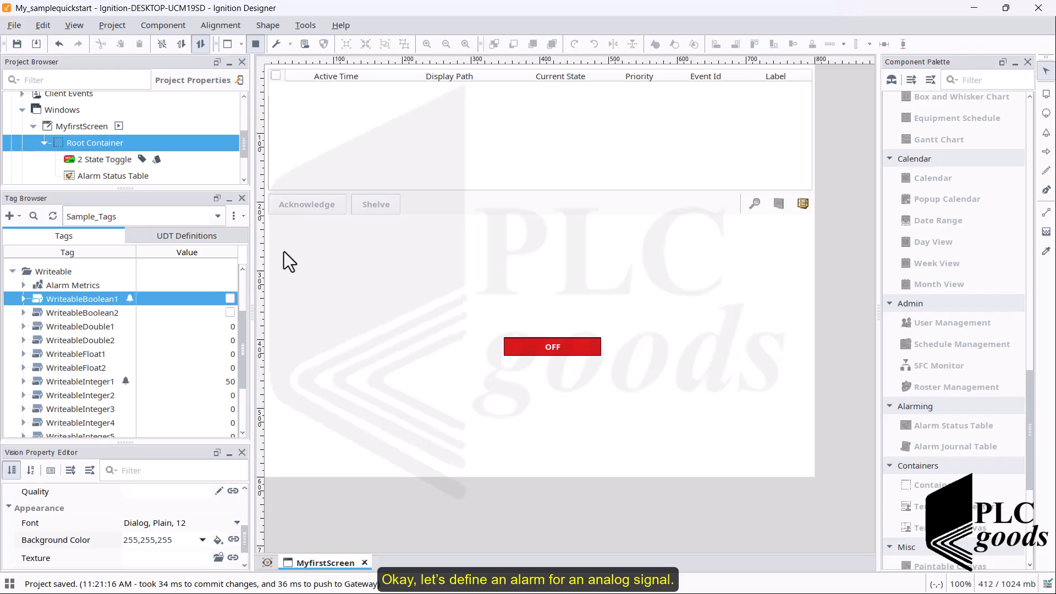
# Step: Leave preview and give WriteableFloat1 the tooltip 'Level in Tank T01'
pyautogui.click(254, 44)
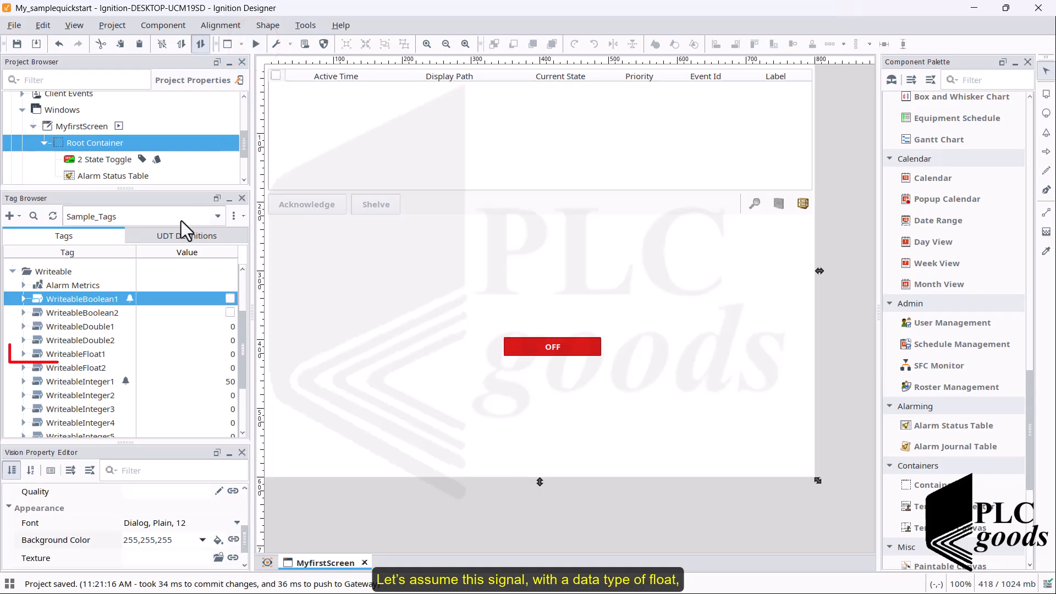
pyautogui.doubleClick(101, 356)
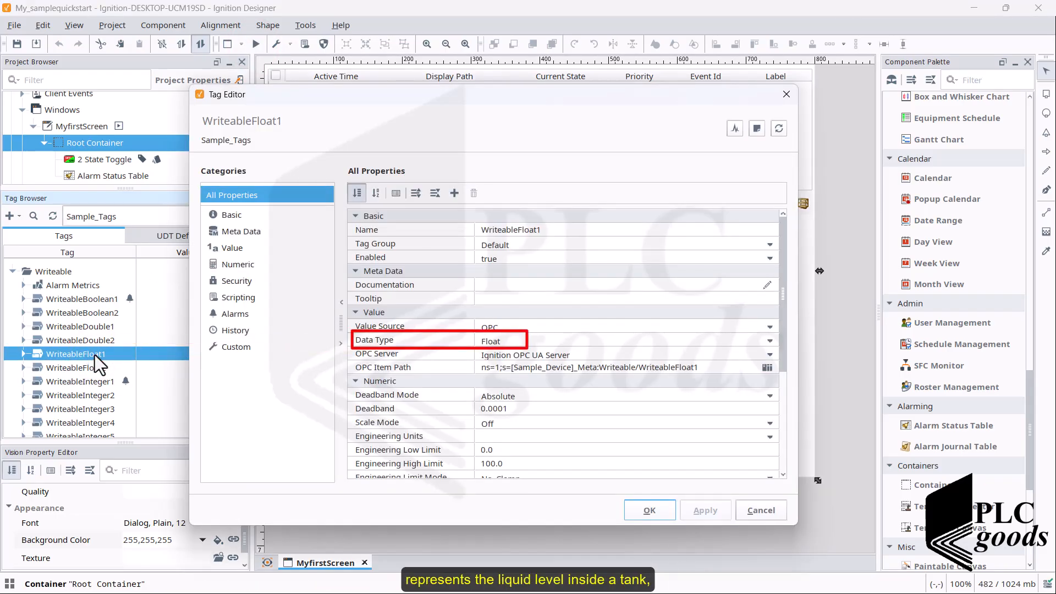
pyautogui.click(488, 298)
pyautogui.write('Le')
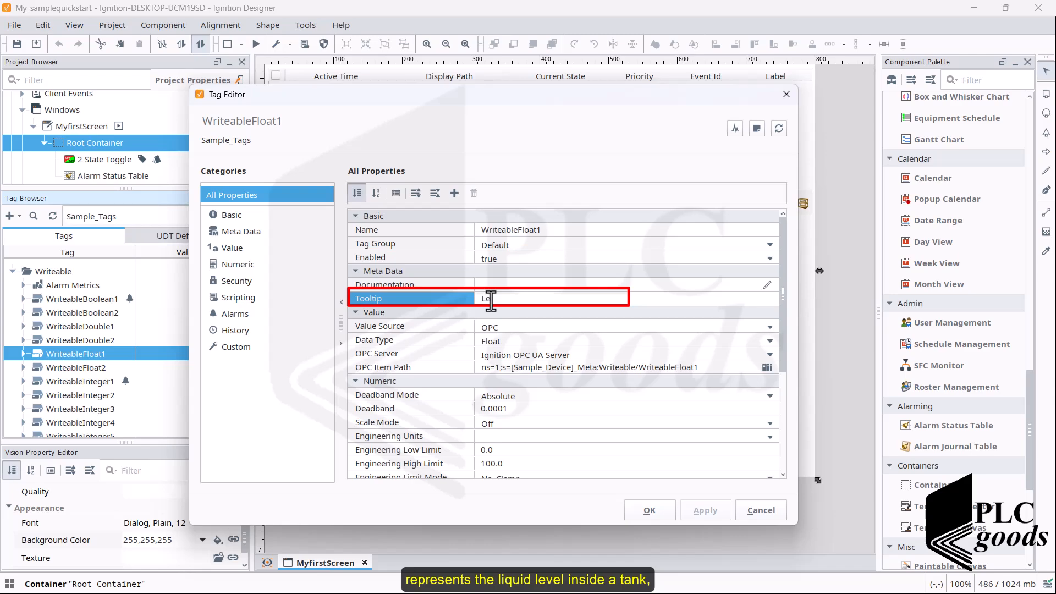
pyautogui.write('vel in Tank T01')
pyautogui.press('Return')
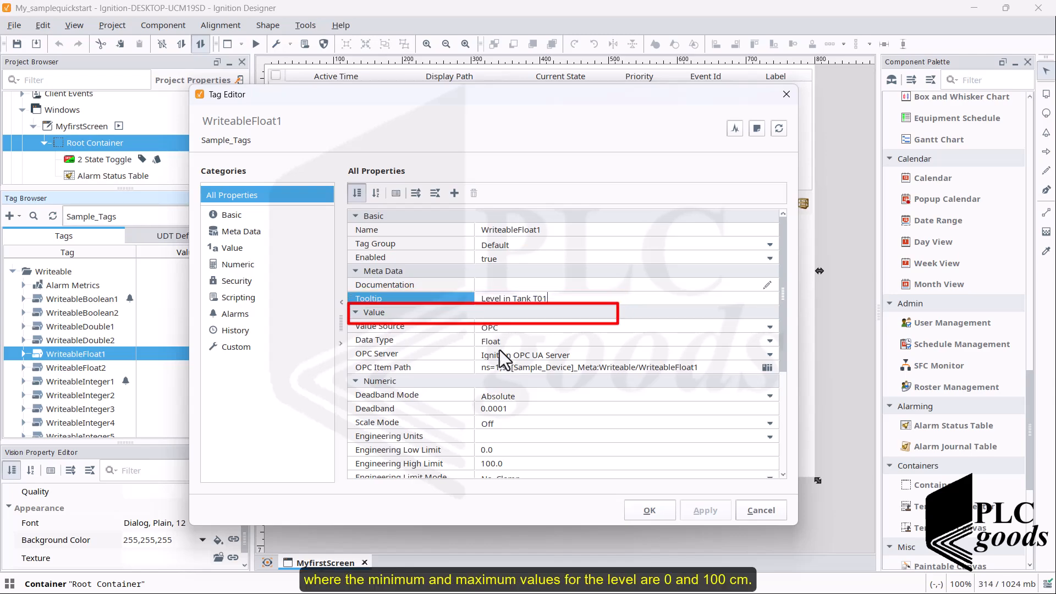
# Step: Set WriteableFloat1's engineering units to cm, check its 100.0 high limit, and show its alarms
pyautogui.click(496, 436)
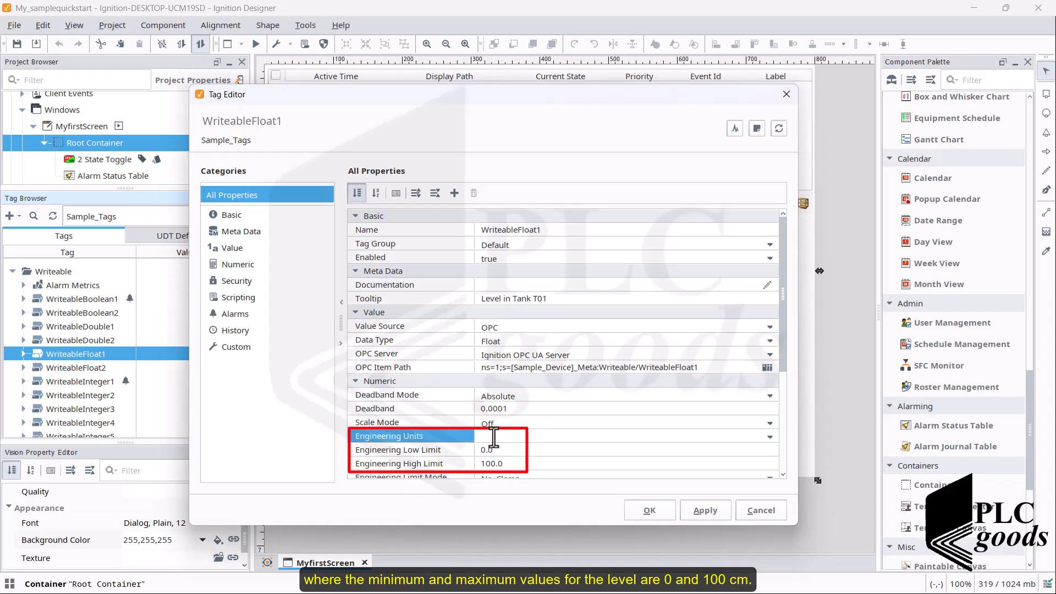
pyautogui.write('cm')
pyautogui.click(497, 451)
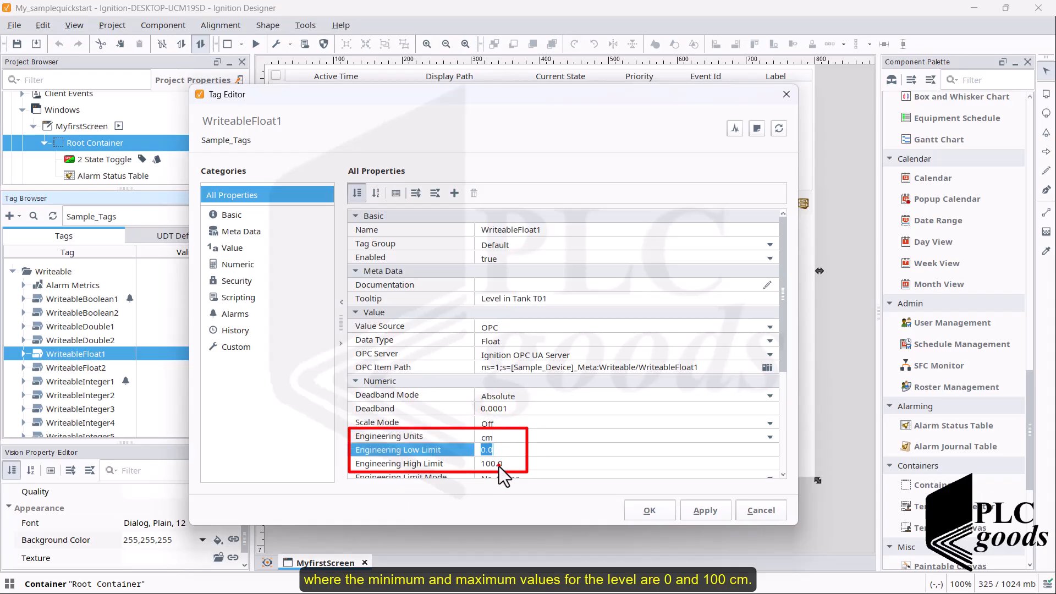
pyautogui.click(499, 464)
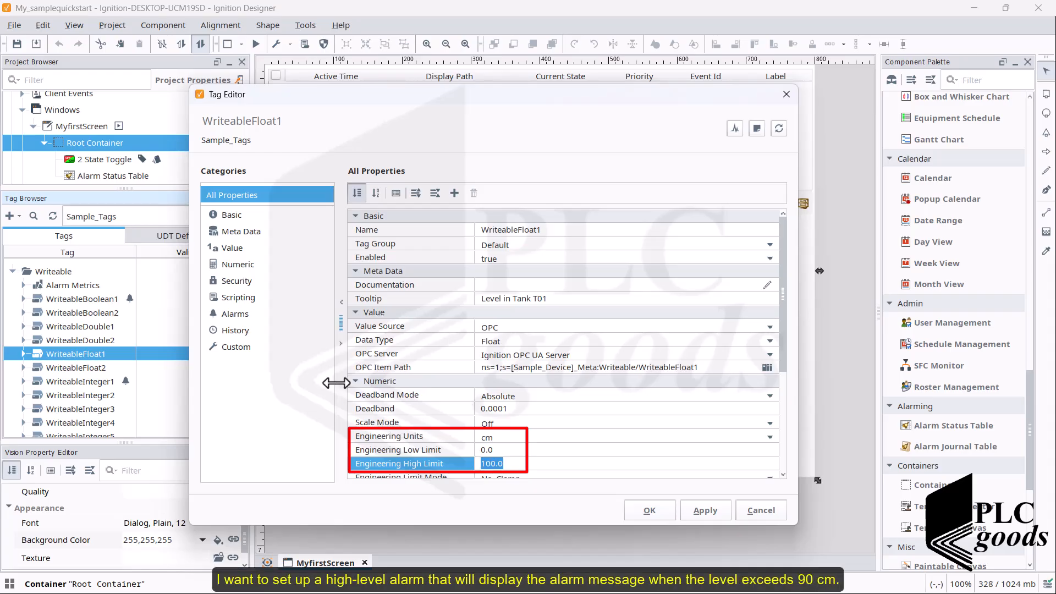
pyautogui.click(245, 314)
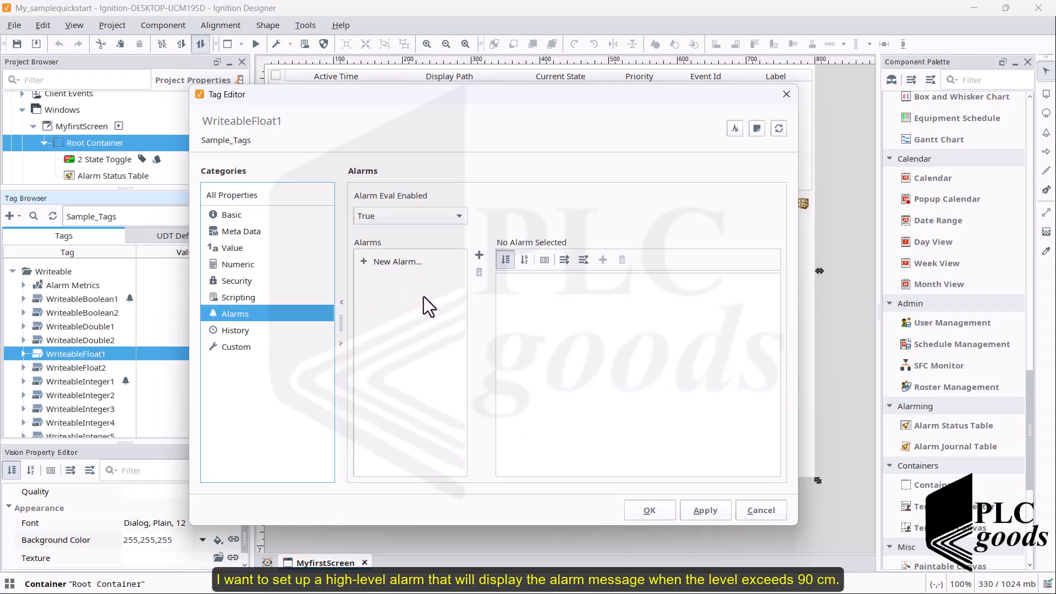
# Step: Add a new alarm to WriteableFloat1 named 'High Level Alarm'
pyautogui.click(423, 263)
pyautogui.click(478, 256)
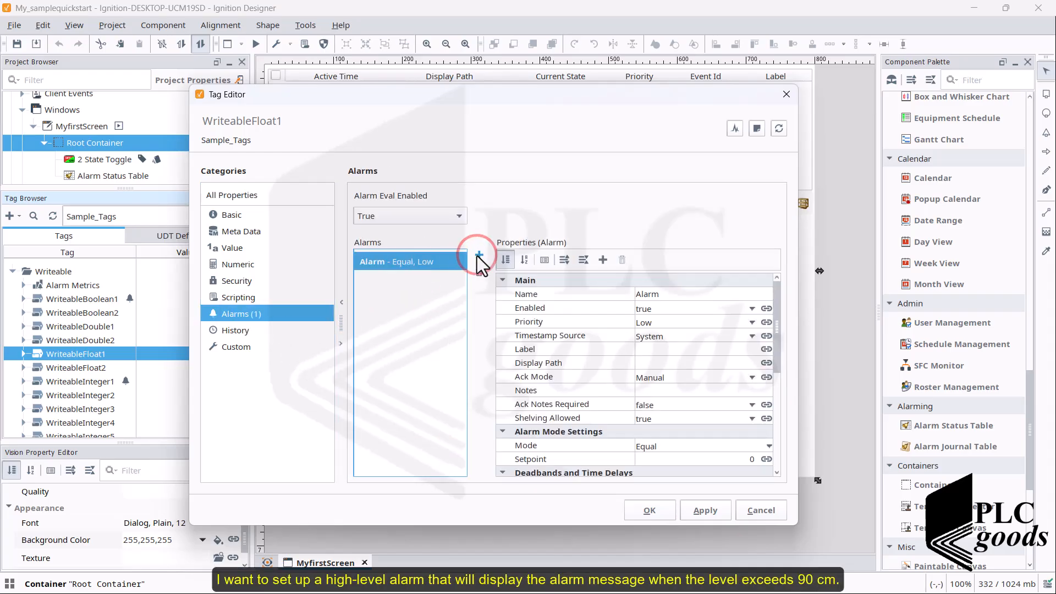
pyautogui.click(646, 296)
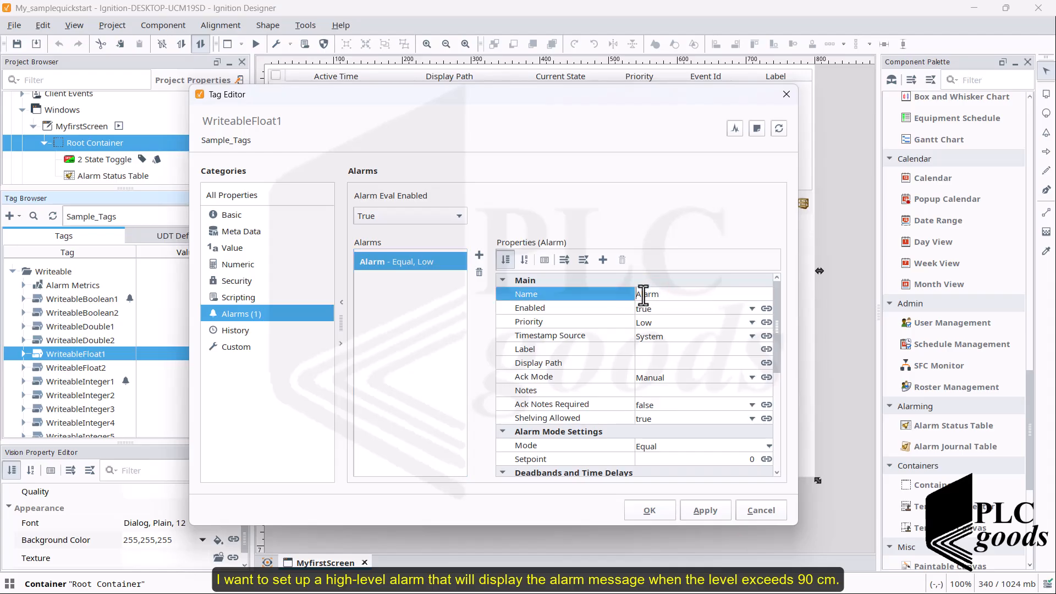
pyautogui.write('High Level')
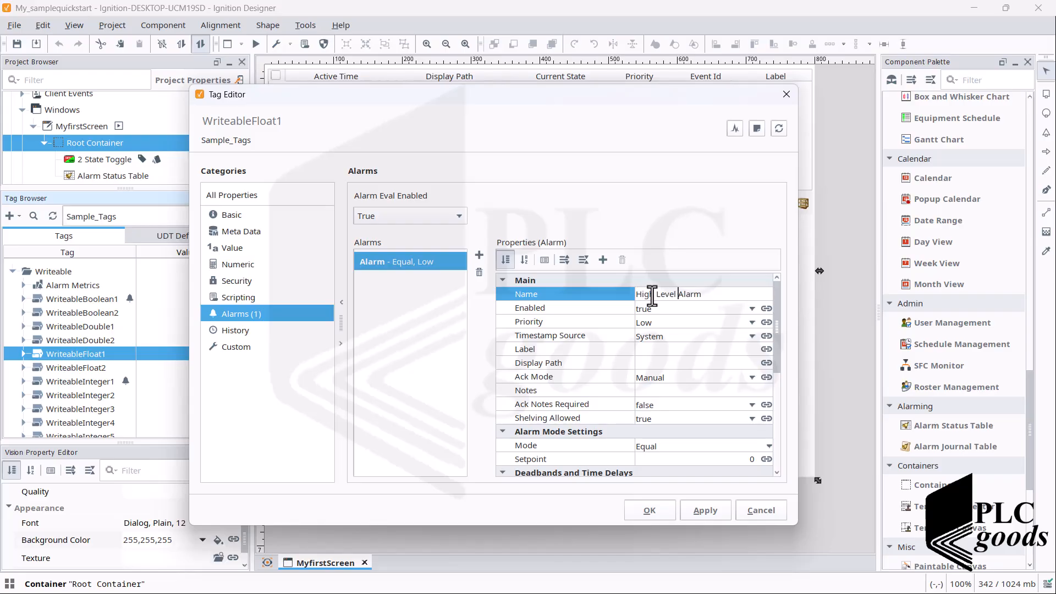
# Step: Give the High Level Alarm label T01 and display path Alarm
pyautogui.click(645, 350)
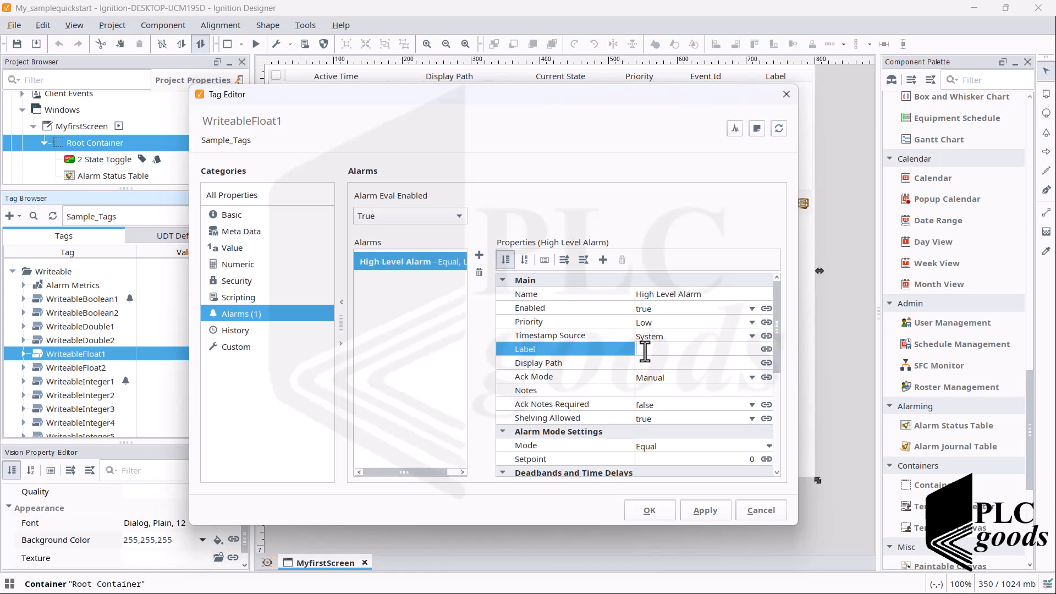
pyautogui.write('T01')
pyautogui.click(648, 361)
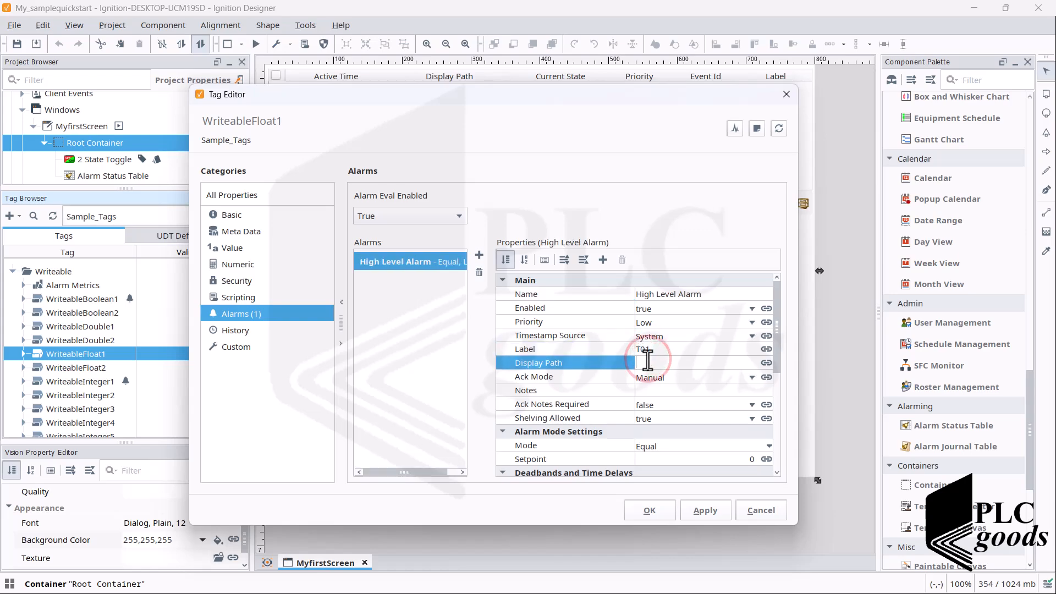
pyautogui.write('Ala')
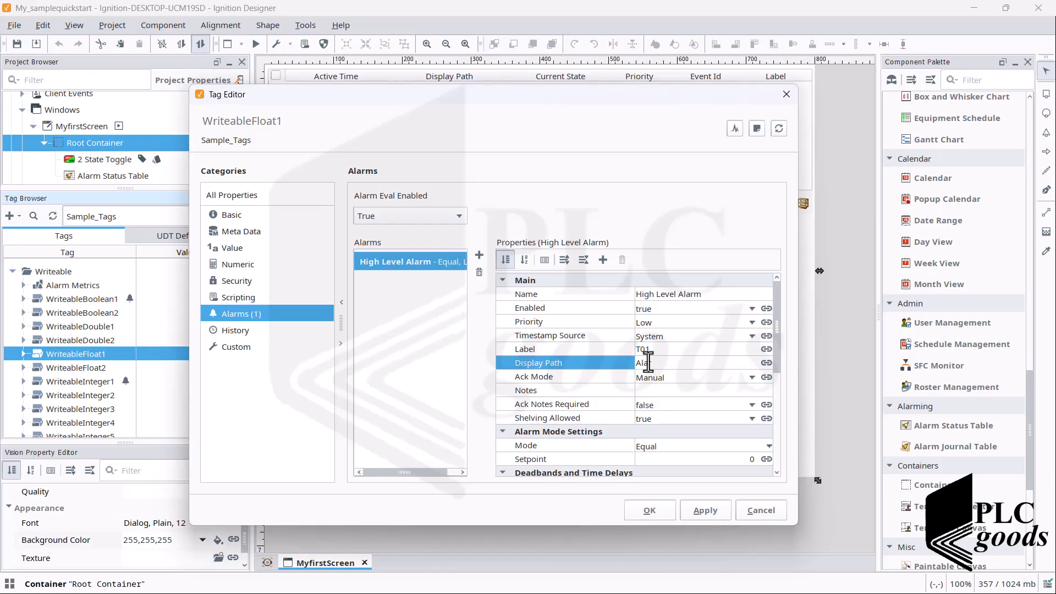
pyautogui.write('rm')
pyautogui.scroll(-1, 651, 368)
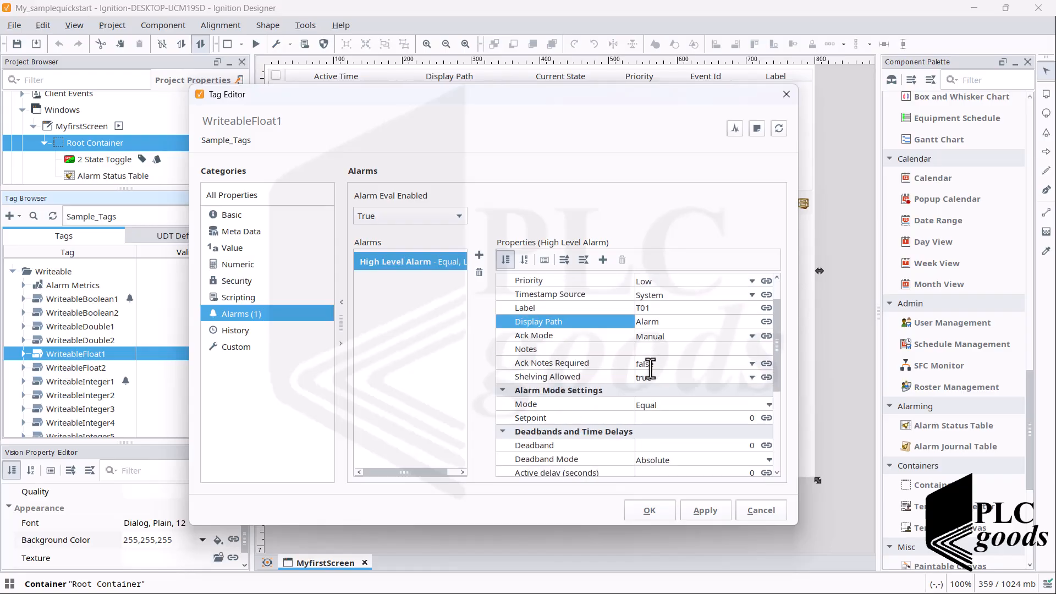
# Step: Set the High Level Alarm to Above Setpoint mode with setpoint 90 and deadband 5
pyautogui.click(649, 368)
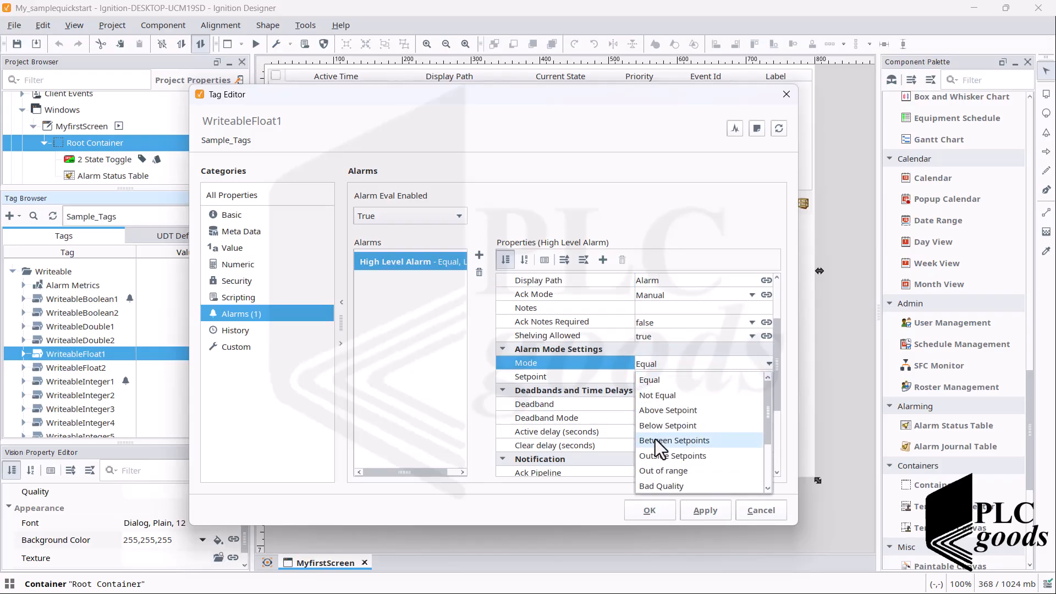
pyautogui.click(657, 411)
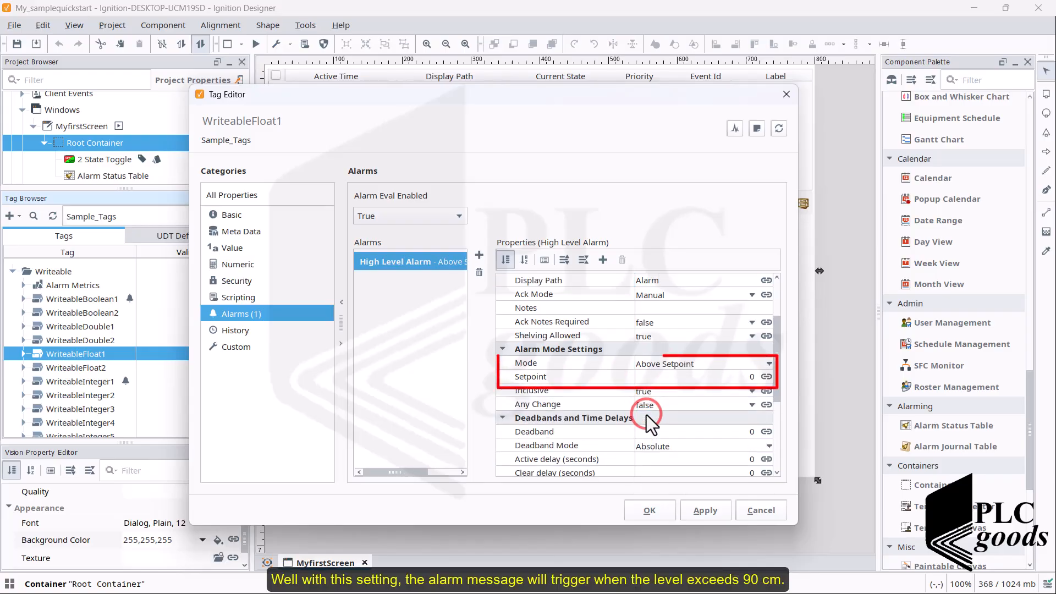
pyautogui.click(641, 378)
pyautogui.write('90')
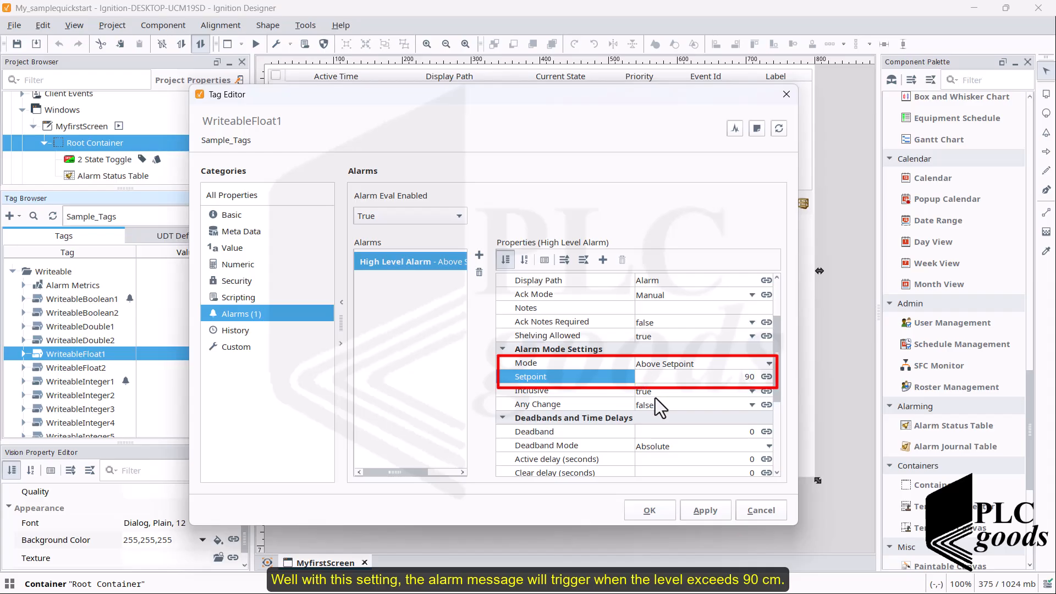
pyautogui.click(652, 433)
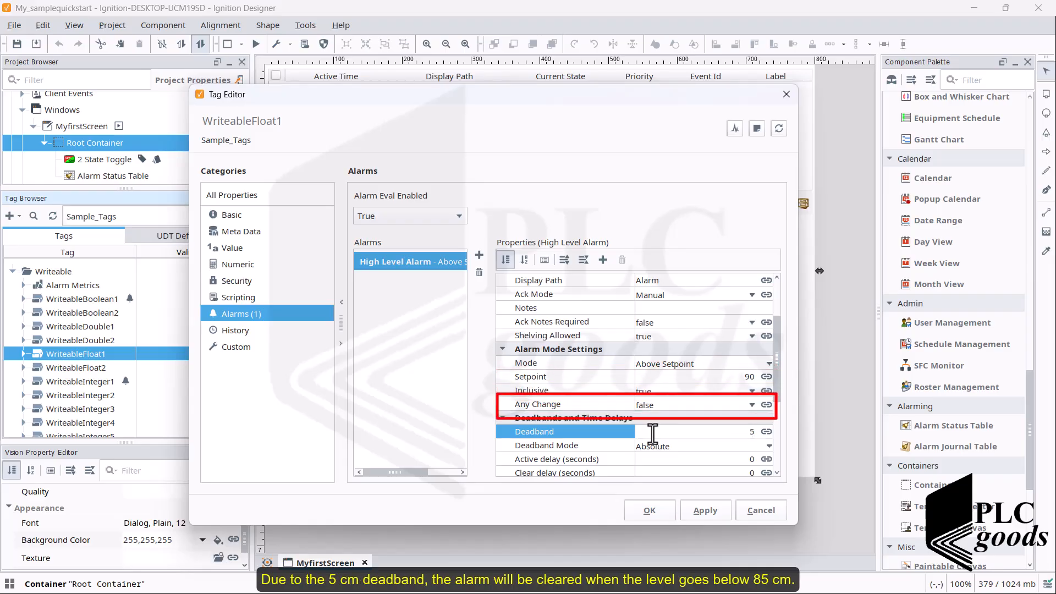
pyautogui.write('5')
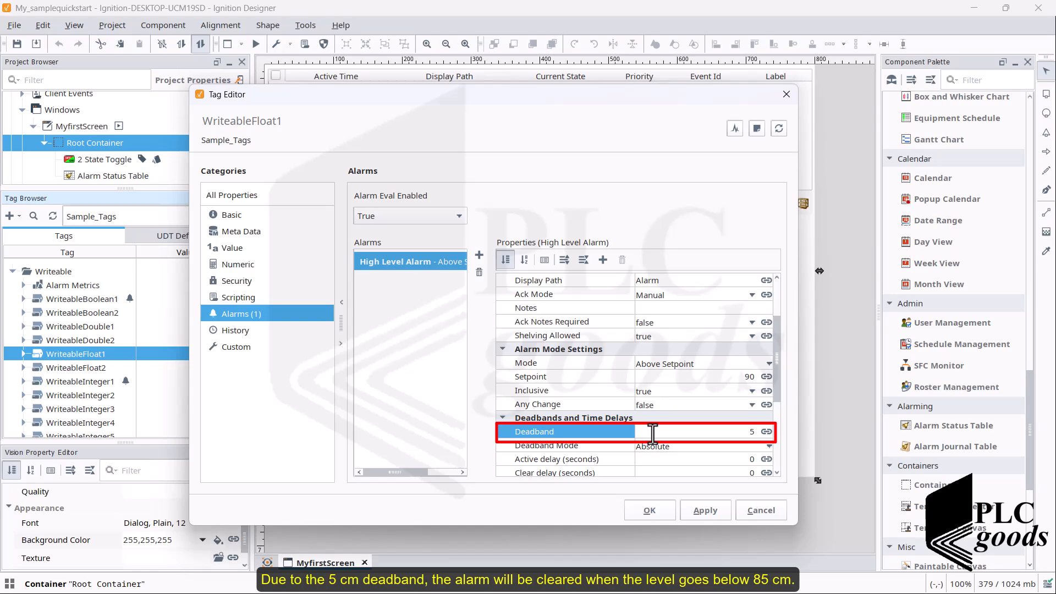
pyautogui.scroll(-3, 652, 435)
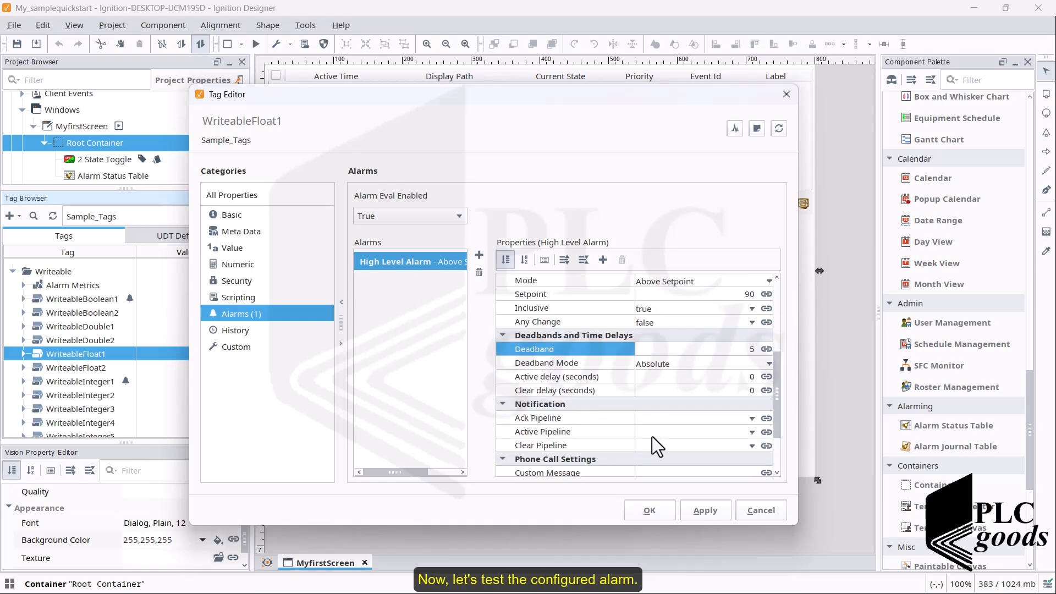
# Step: Save the alarm, place WriteableFloat1 as a Numeric Text Field left of the OFF toggle, then preview
pyautogui.click(649, 510)
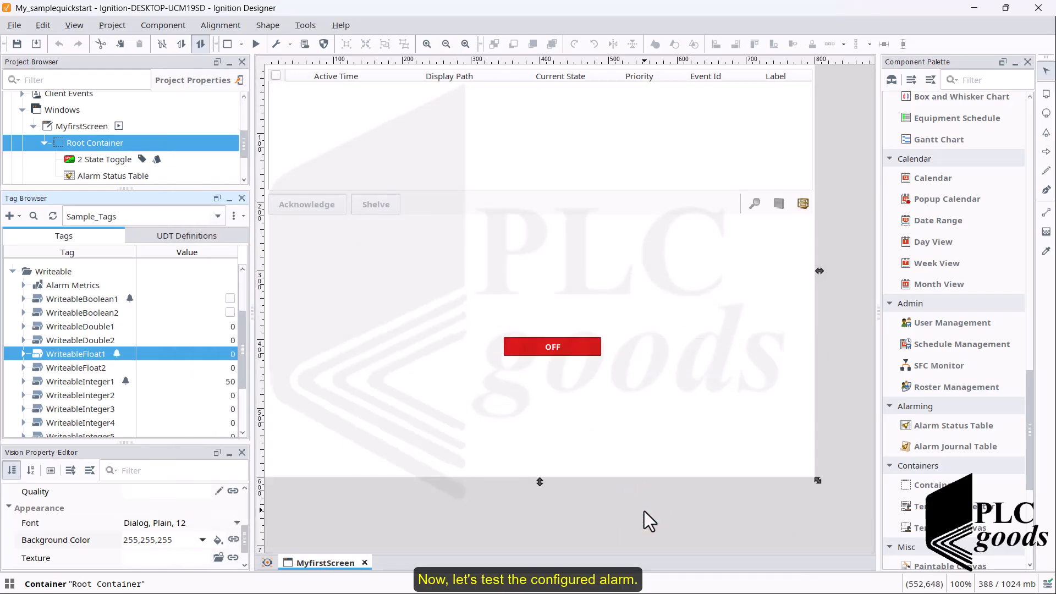
pyautogui.click(53, 353)
pyautogui.moveTo(53, 355); pyautogui.dragTo(372, 334)
pyautogui.moveTo(407, 364)
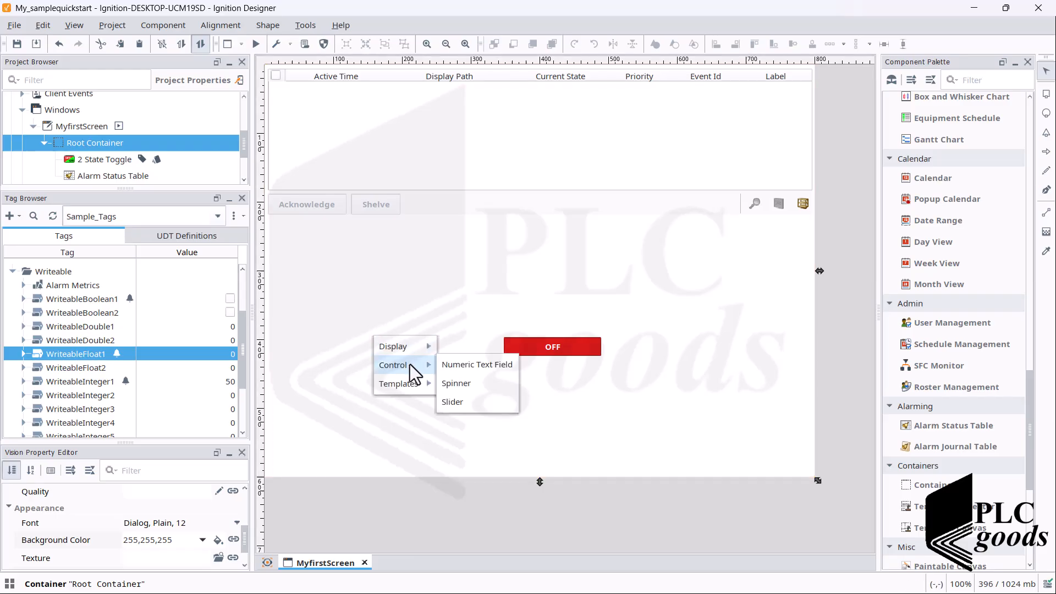
pyautogui.click(474, 365)
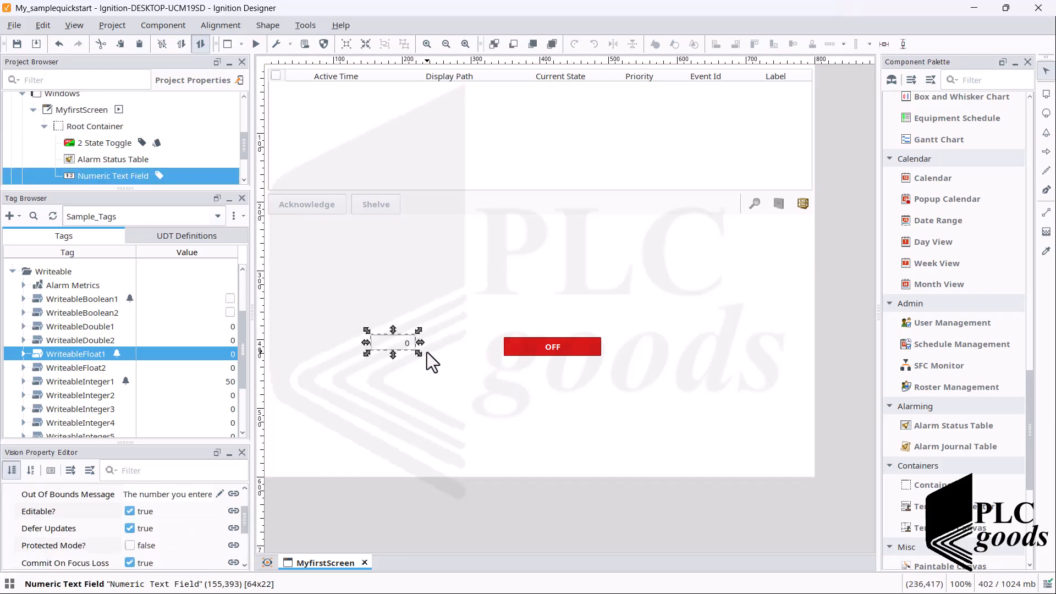
pyautogui.click(256, 47)
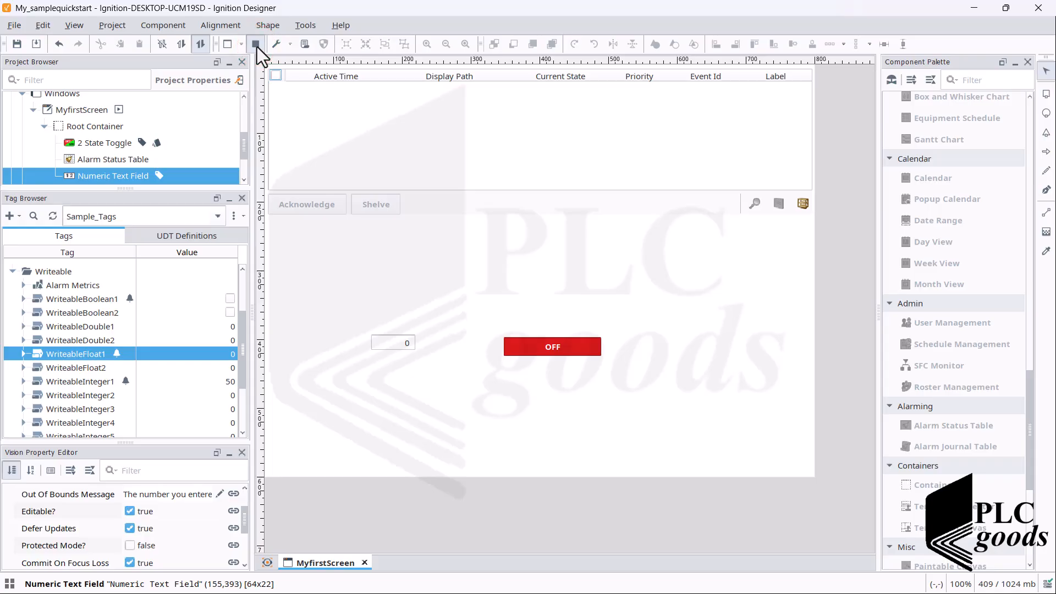
pyautogui.click(391, 344)
# Step: Enter successive WriteableFloat1 levels 25, 80, 85 and 90 to trigger the T01 alarm
pyautogui.press('BackSpace')
pyautogui.write('25')
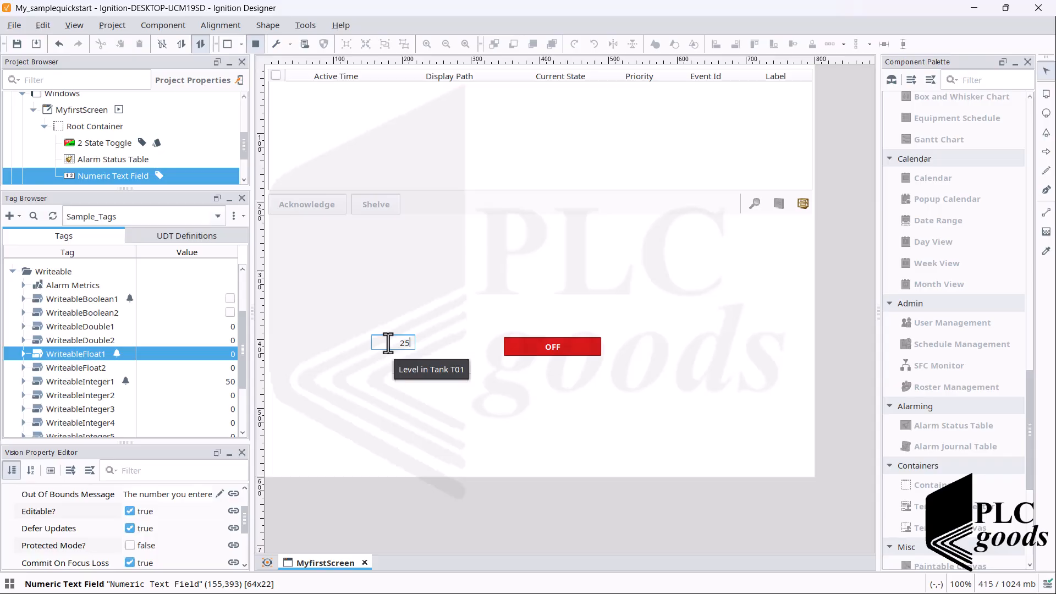
pyautogui.press('Return')
pyautogui.doubleClick(388, 343)
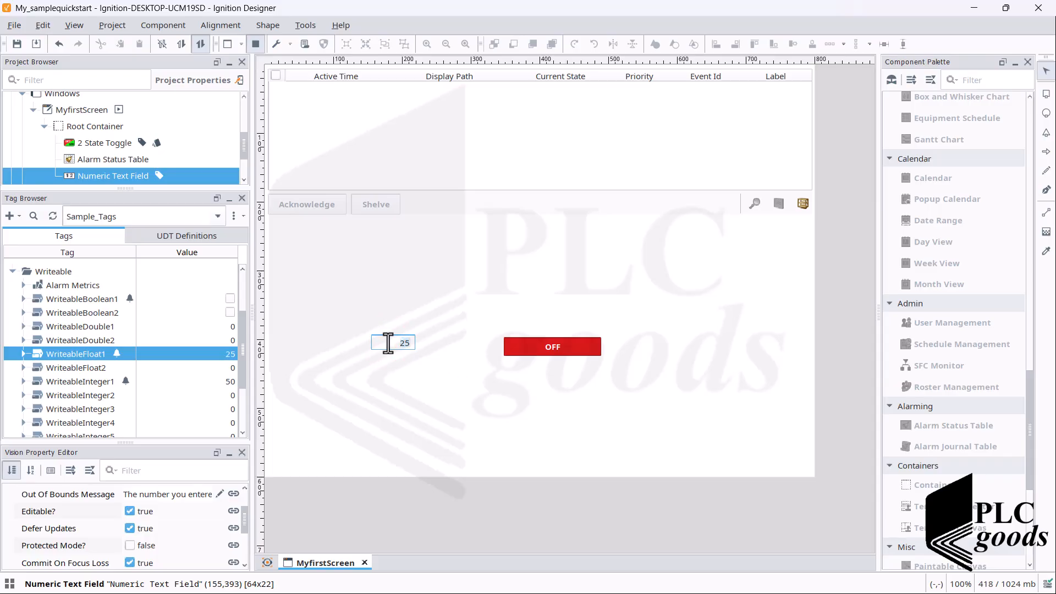
pyautogui.write('80')
pyautogui.doubleClick(389, 344)
pyautogui.write('85')
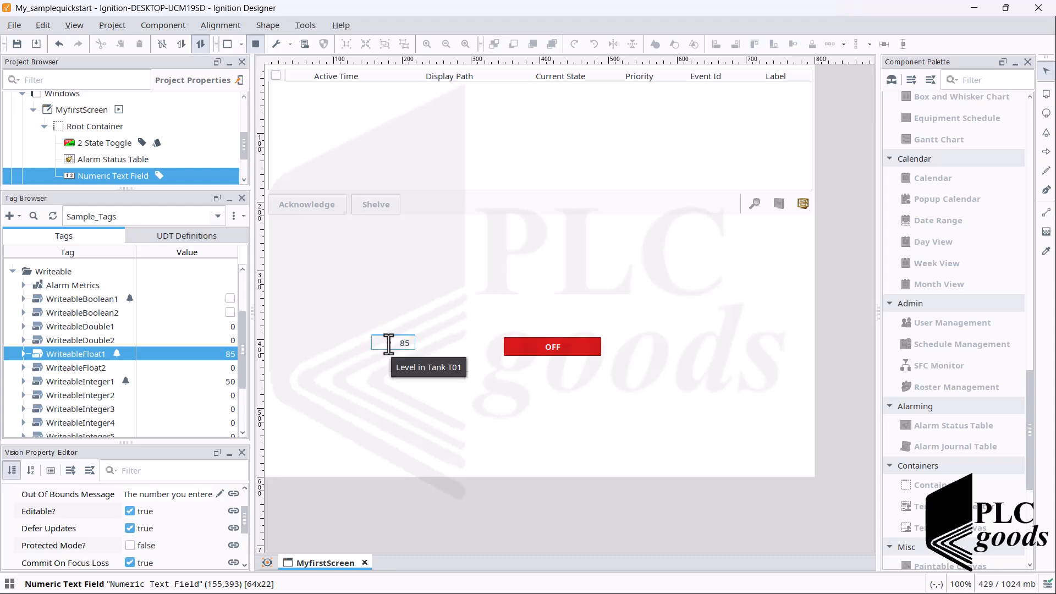
pyautogui.doubleClick(389, 344)
pyautogui.write('90')
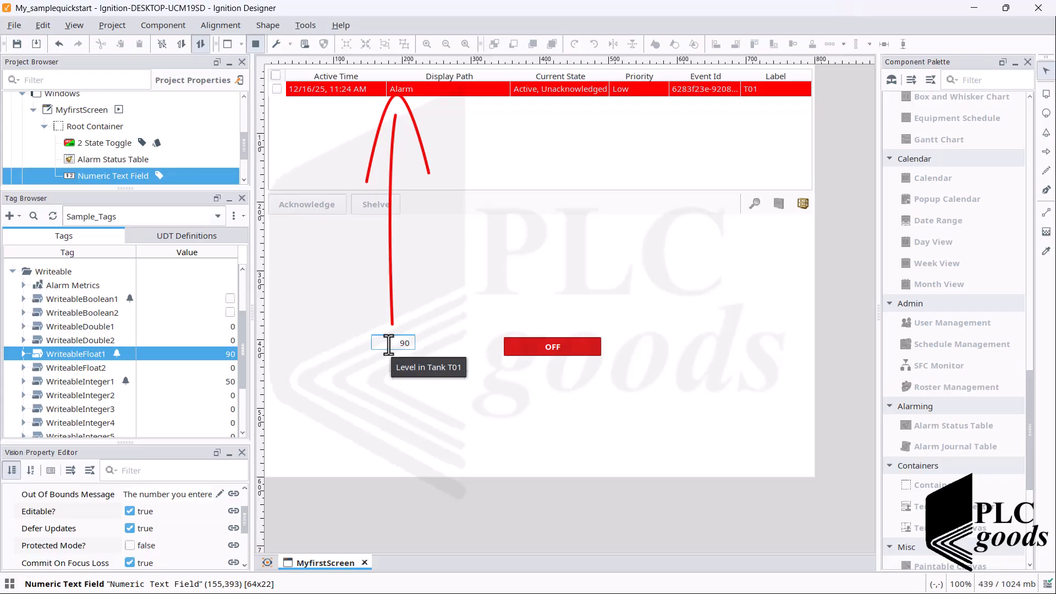
# Step: Change the WriteableFloat1 level to 98, then 88, then 84 to clear the alarm
pyautogui.click(388, 345)
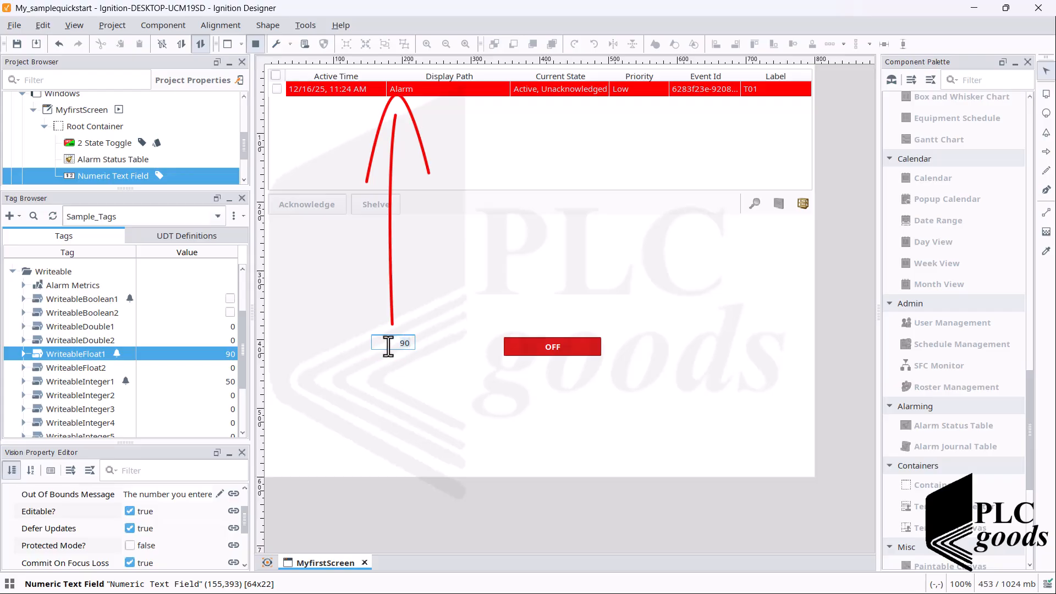
pyautogui.write('98')
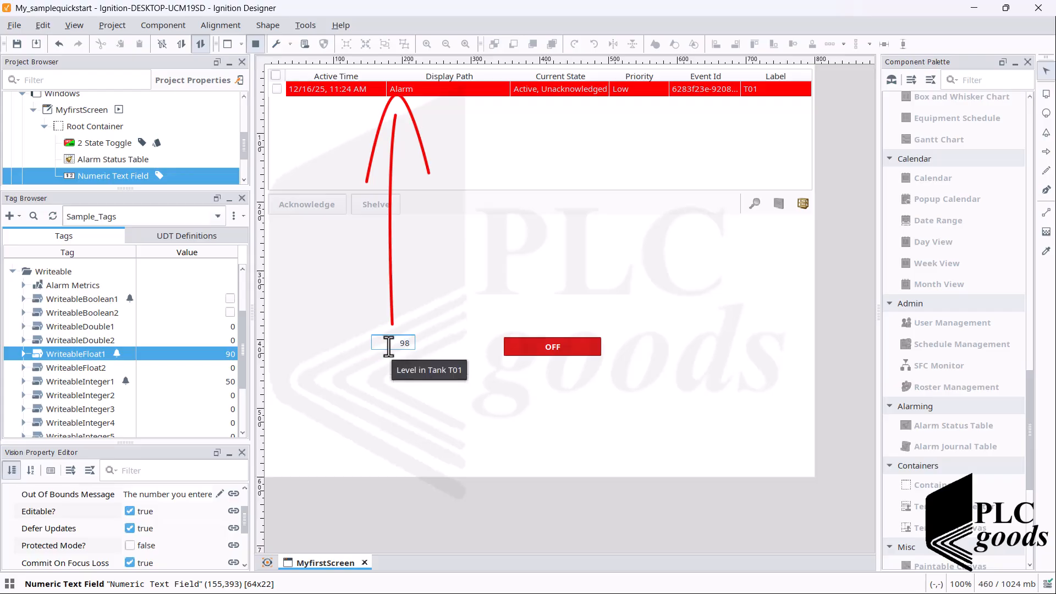
pyautogui.click(388, 345)
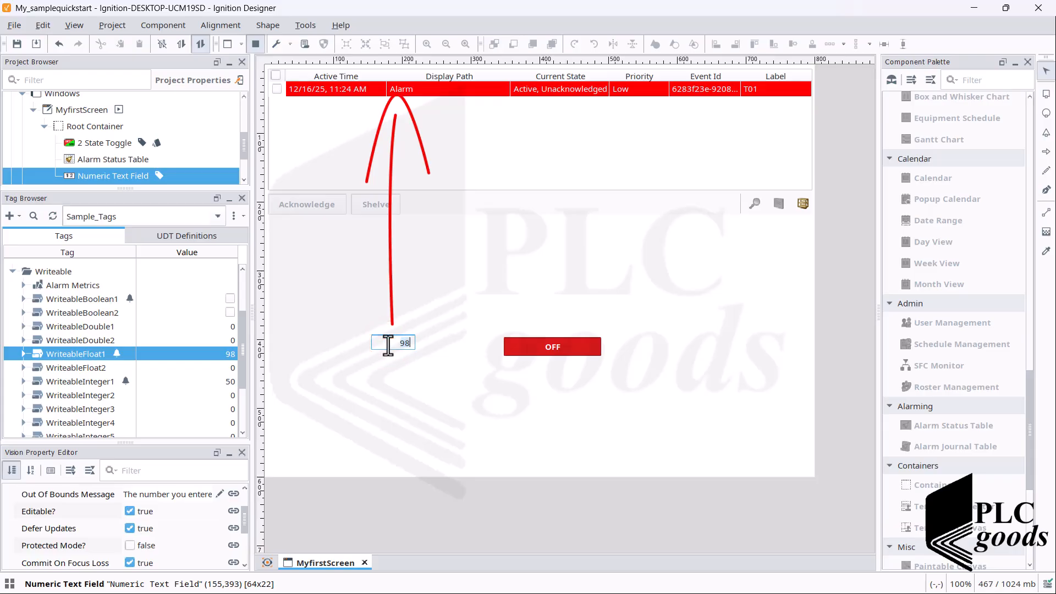
pyautogui.press('Left')
pyautogui.press('BackSpace')
pyautogui.write('8')
pyautogui.press('Return')
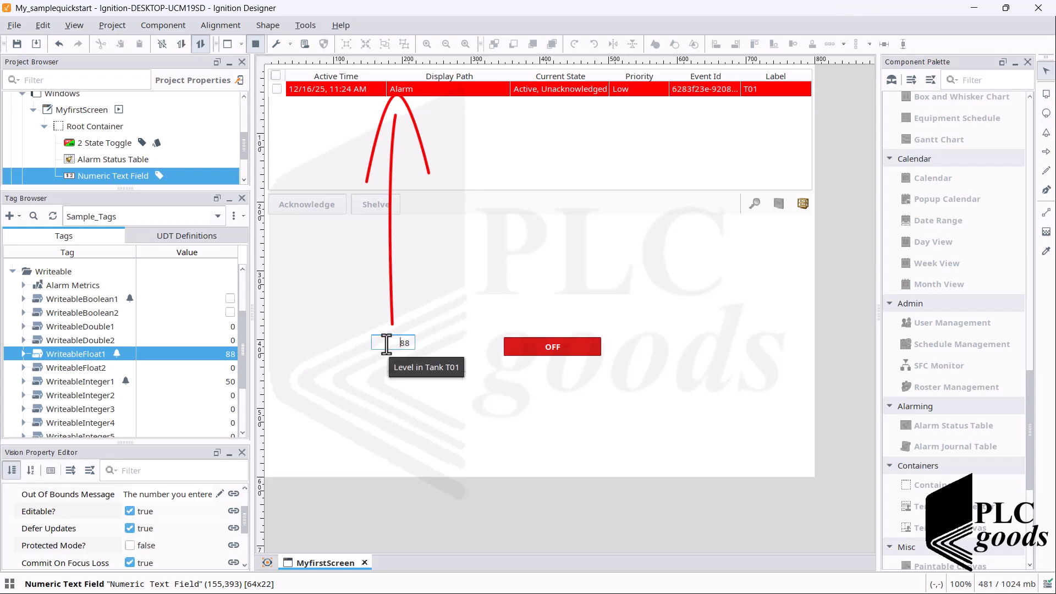
pyautogui.doubleClick(388, 345)
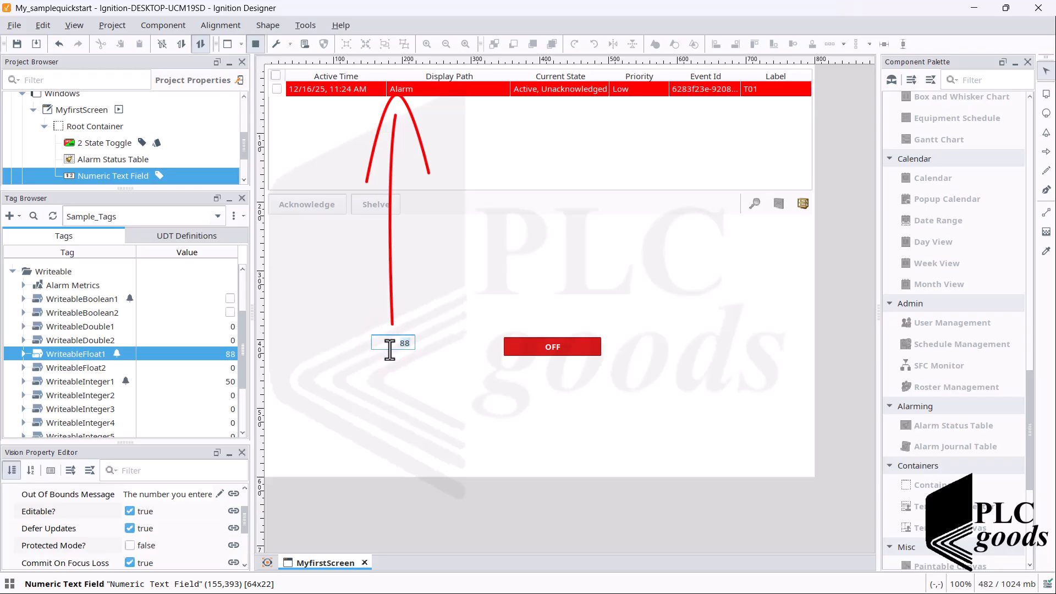
pyautogui.write('84')
pyautogui.press('Return')
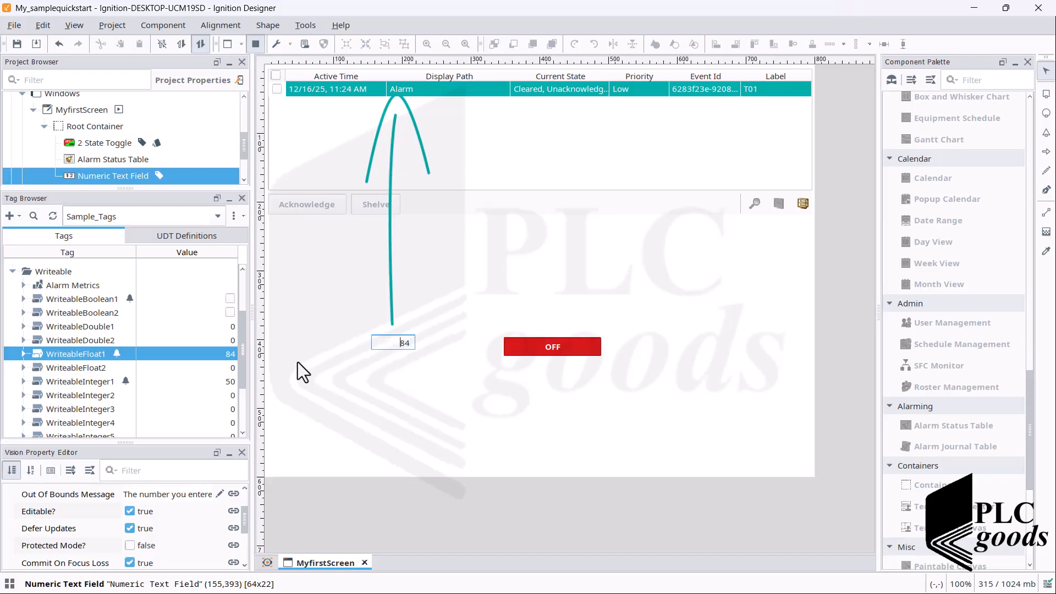
# Step: Open WriteableFloat1's High Level Alarm properties in the Tag Editor
pyautogui.doubleClick(105, 355)
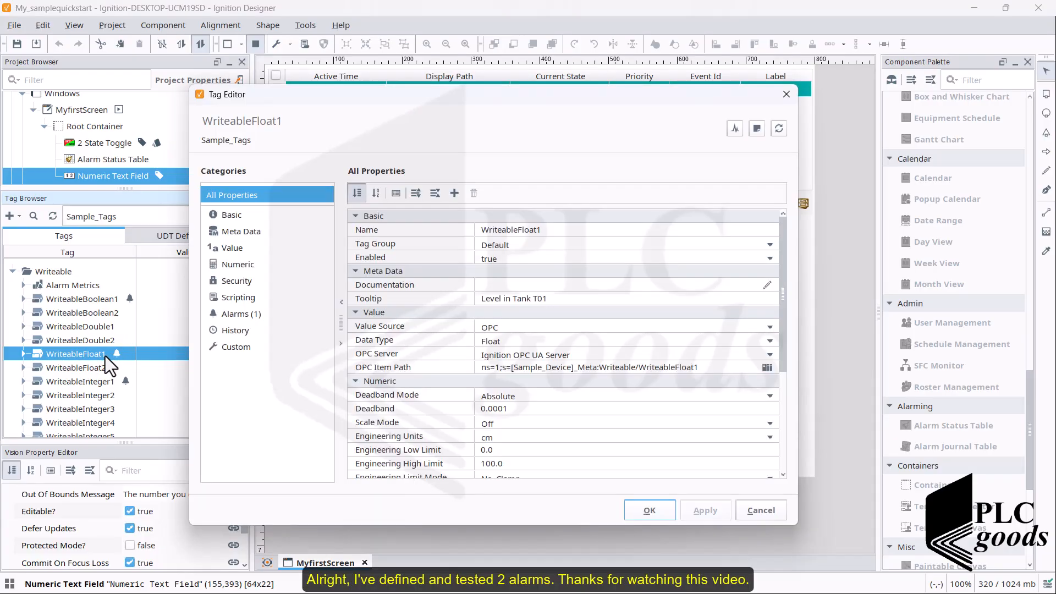
pyautogui.click(237, 314)
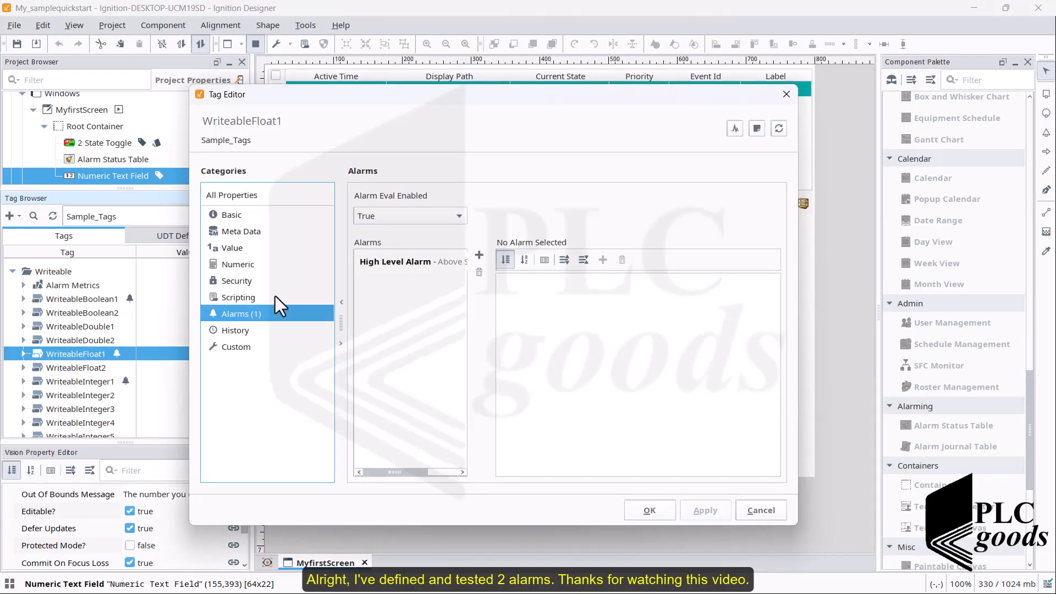
pyautogui.click(402, 263)
pyautogui.scroll(-6, 587, 385)
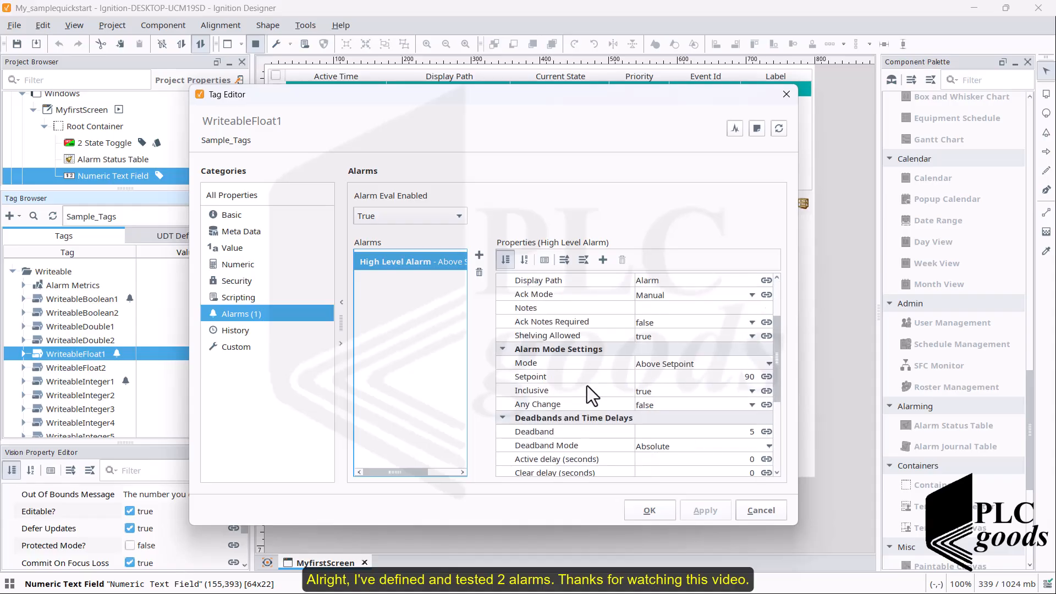